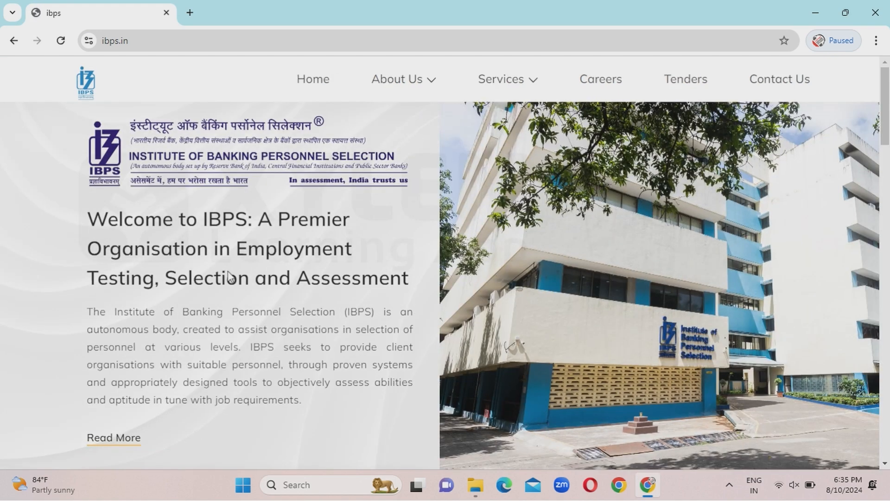
Go to CRP PO/MTs, open the XIV page and follow 'Apply Online for CRP-PO/MTs-XIV'.
{"action": "right_click", "coordinate": [254, 324]}
{"action": "scroll", "coordinate": [254, 322], "scroll_direction": "down", "scroll_amount": 5}
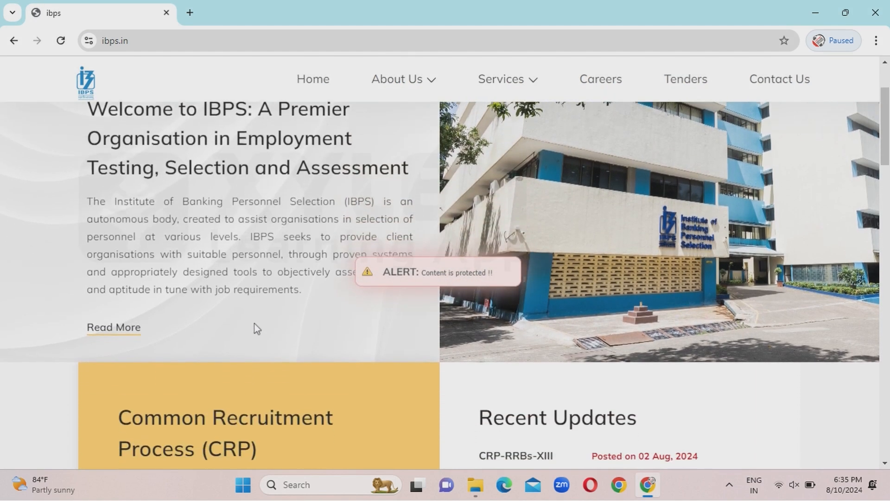
{"action": "scroll", "coordinate": [254, 324], "scroll_direction": "down", "scroll_amount": 4}
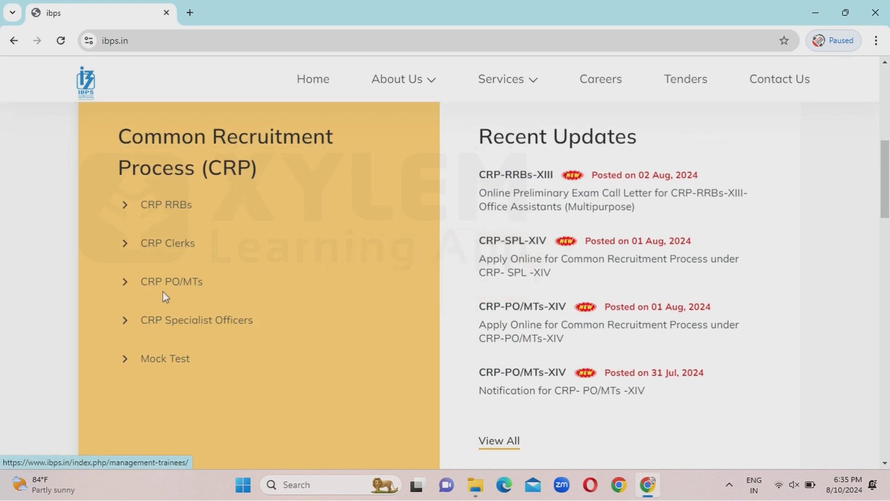
{"action": "left_click", "coordinate": [175, 283]}
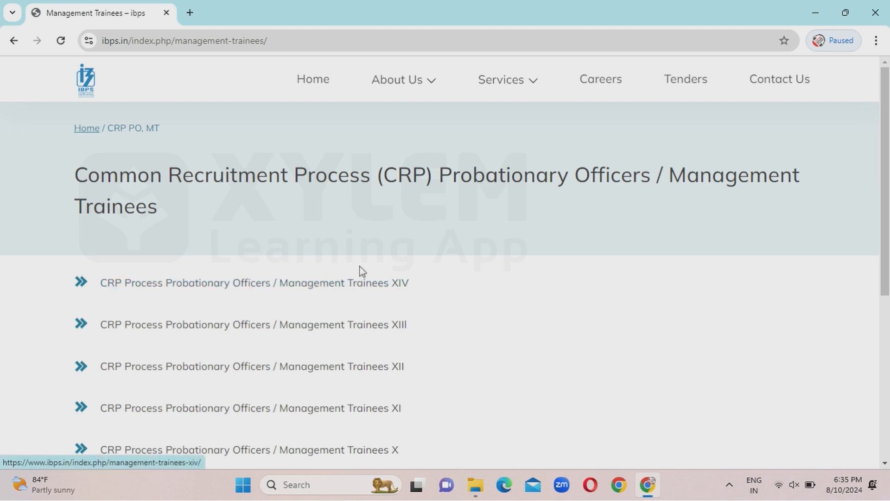
{"action": "left_click", "coordinate": [364, 285]}
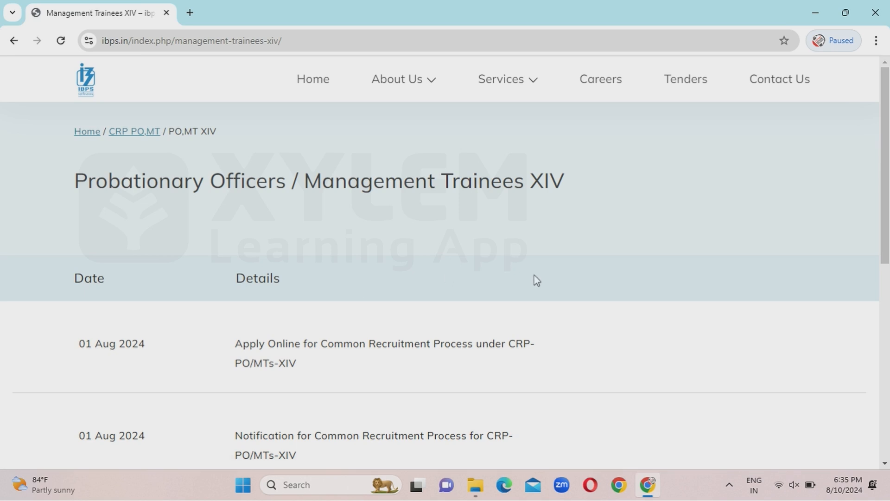
{"action": "scroll", "coordinate": [537, 281], "scroll_direction": "down", "scroll_amount": 3}
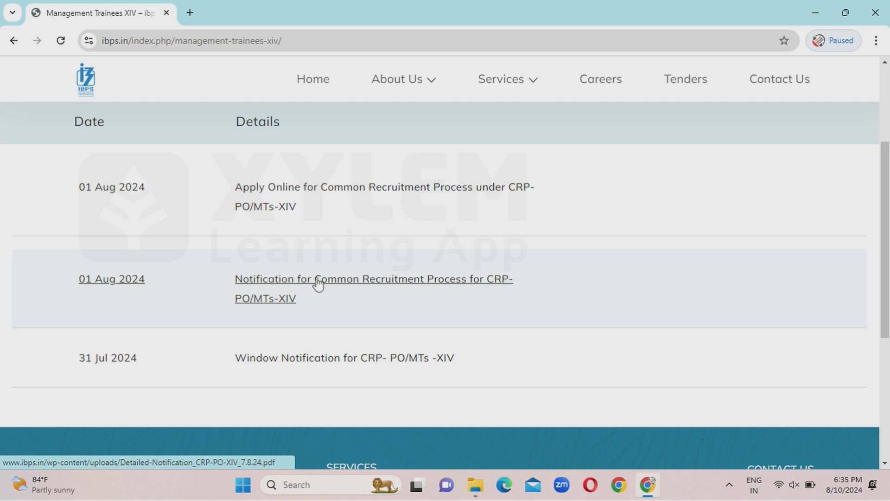
{"action": "left_click", "coordinate": [272, 202]}
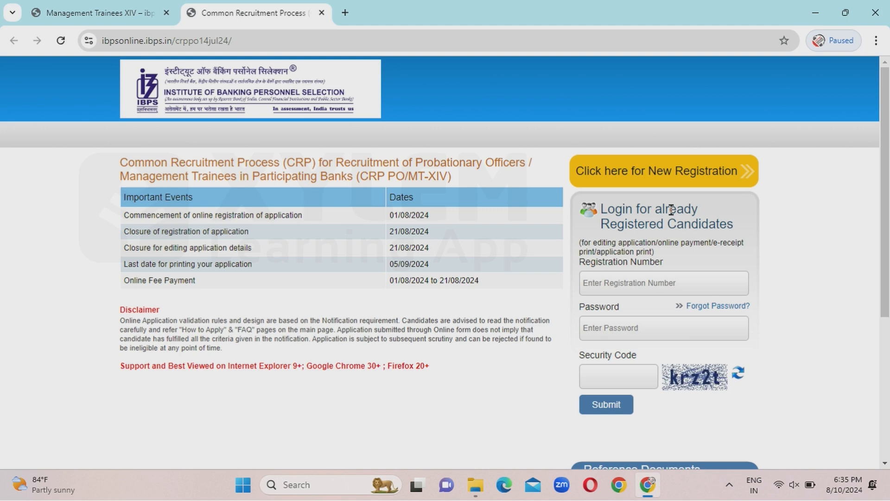
Start a New Registration and enter the candidate's name in the Basic Info form.
{"action": "left_click", "coordinate": [622, 175]}
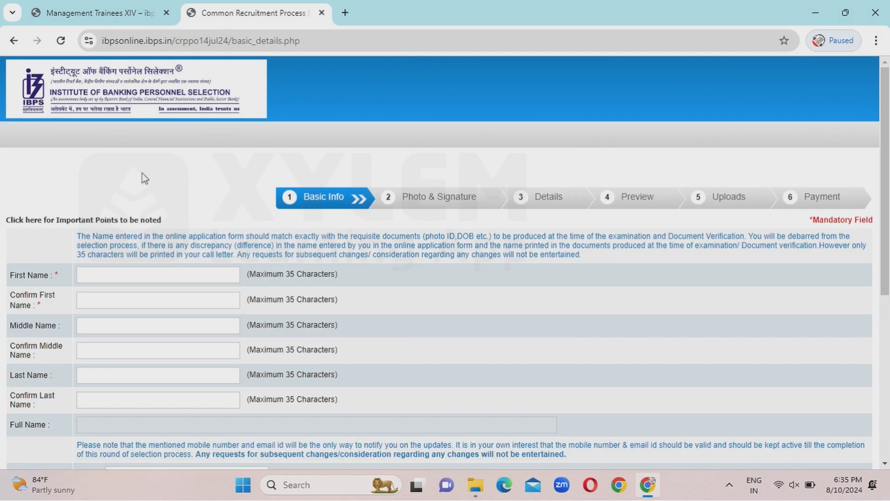
{"action": "scroll", "coordinate": [118, 188], "scroll_direction": "down", "scroll_amount": 2}
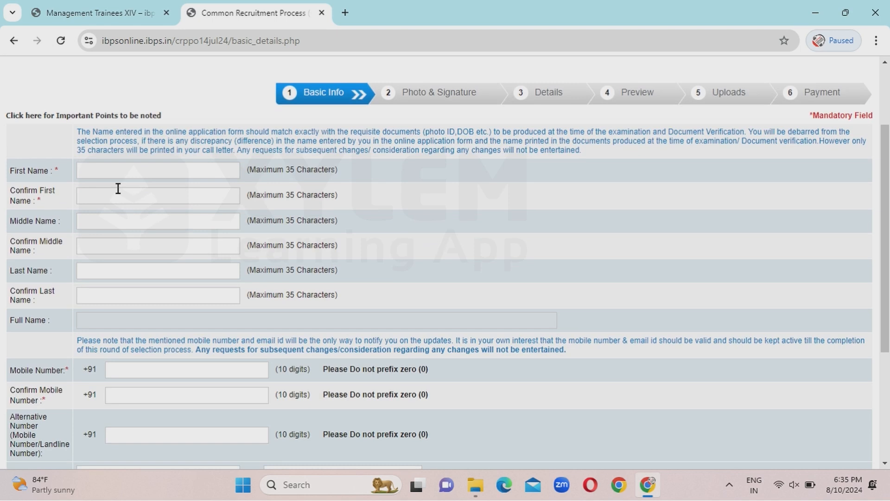
{"action": "scroll", "coordinate": [177, 108], "scroll_direction": "down", "scroll_amount": 2}
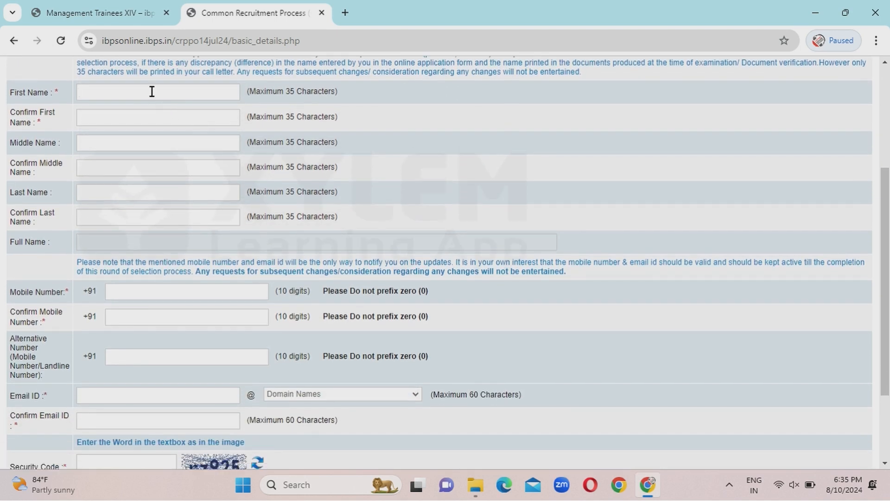
{"action": "type", "text": "NCHU"}
{"action": "left_click", "coordinate": [118, 122]}
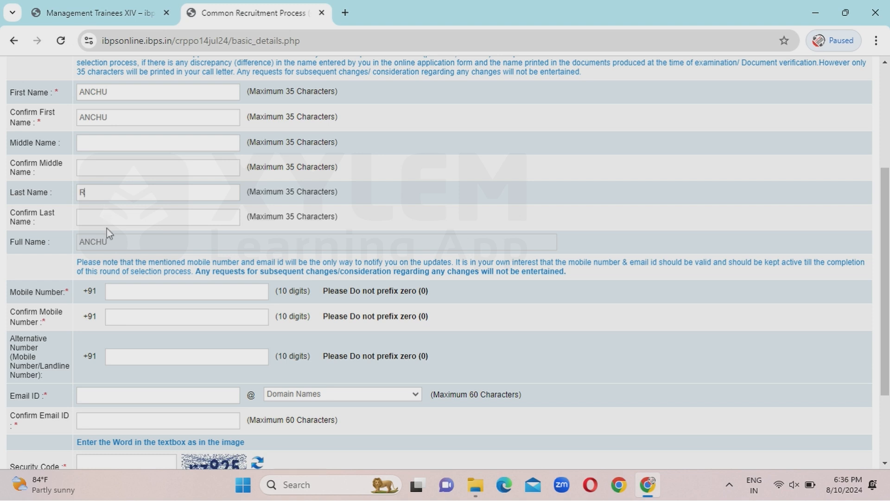
Enter and confirm the mobile number, give a gmail.com email, fill the security code, and Save & Next.
{"action": "scroll", "coordinate": [436, 229], "scroll_direction": "down", "scroll_amount": 3}
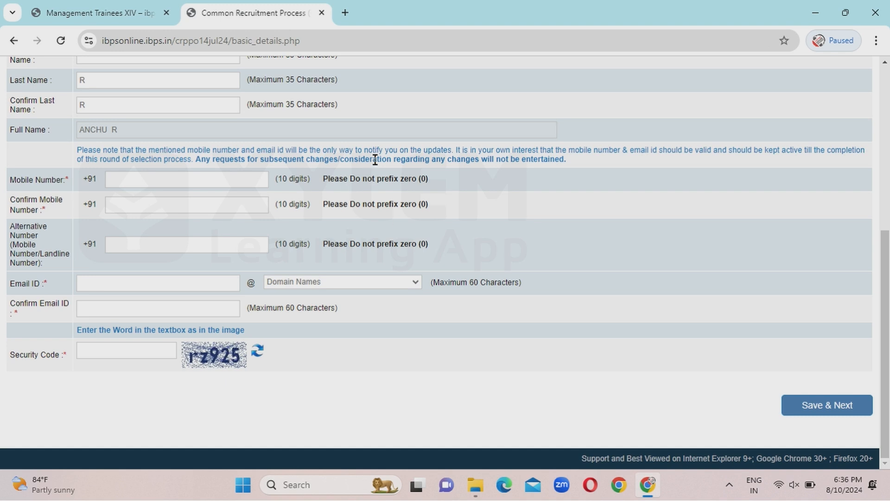
{"action": "left_click", "coordinate": [171, 184]}
{"action": "type", "text": "8?????????"}
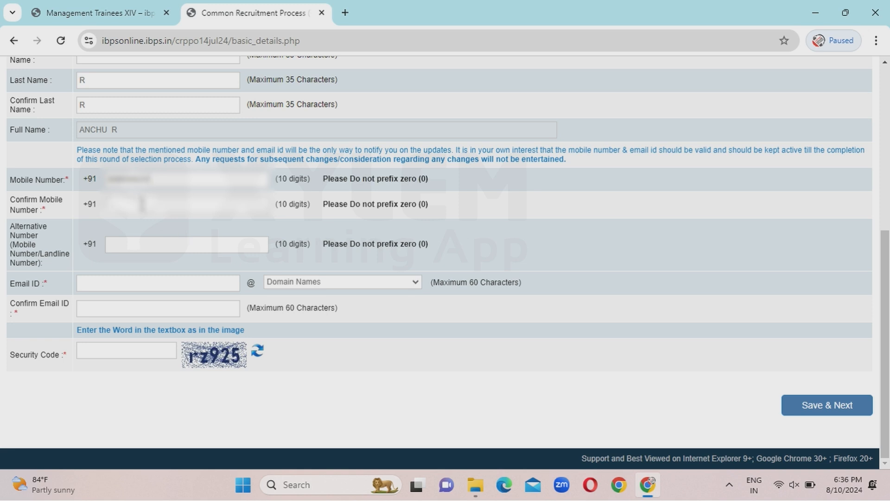
{"action": "left_click", "coordinate": [142, 204]}
{"action": "type", "text": "??????????"}
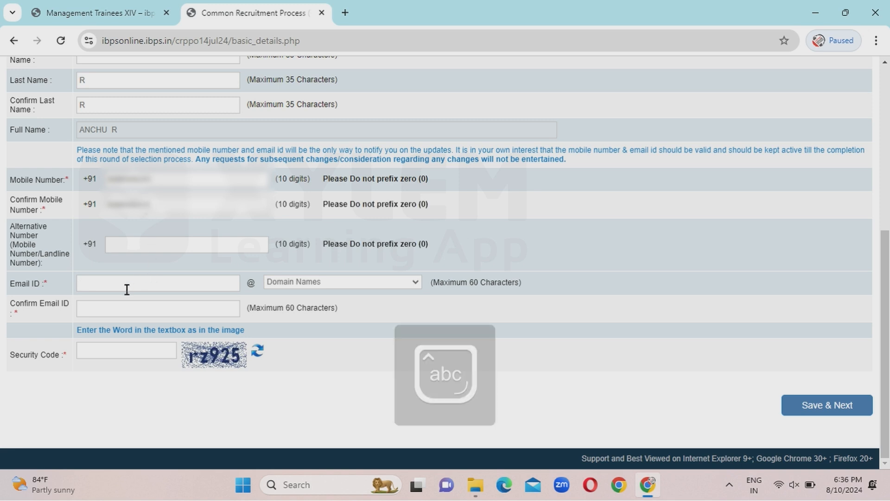
{"action": "type", "text": "??????????"}
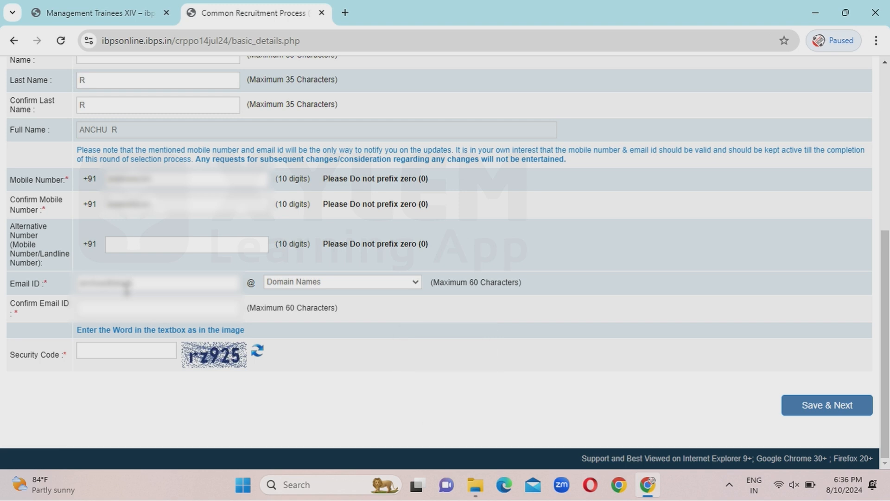
{"action": "type", "text": "??"}
{"action": "left_click", "coordinate": [374, 283]}
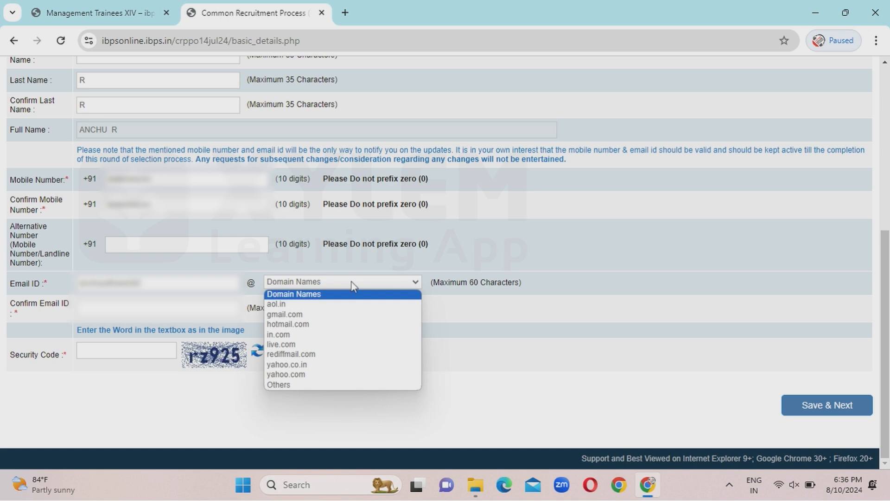
{"action": "left_click", "coordinate": [285, 315]}
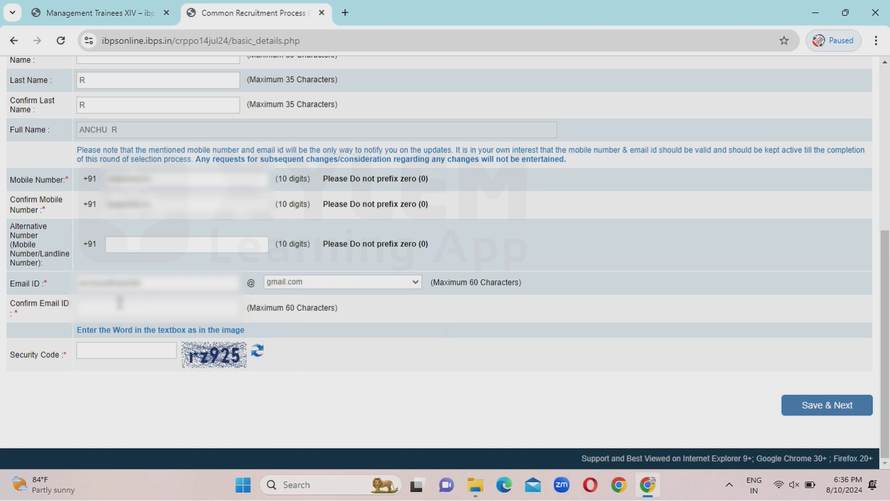
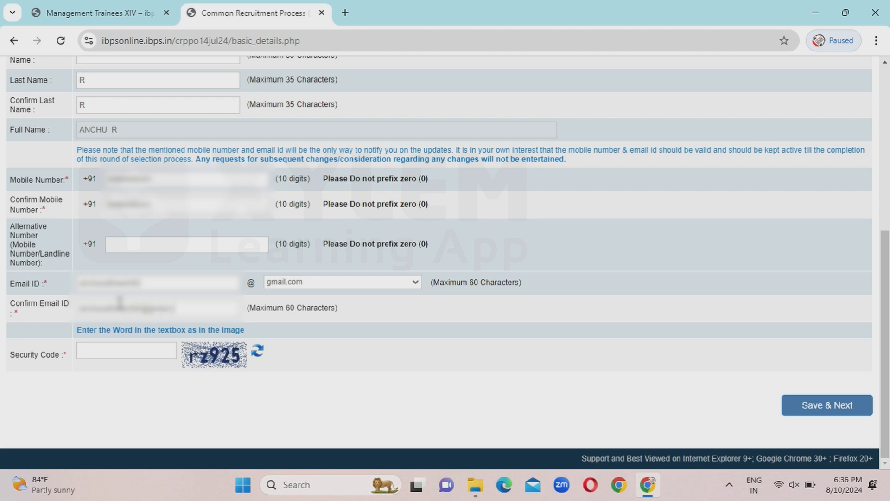
{"action": "type", "text": "rz"}
{"action": "type", "text": "925"}
{"action": "left_click", "coordinate": [824, 408]}
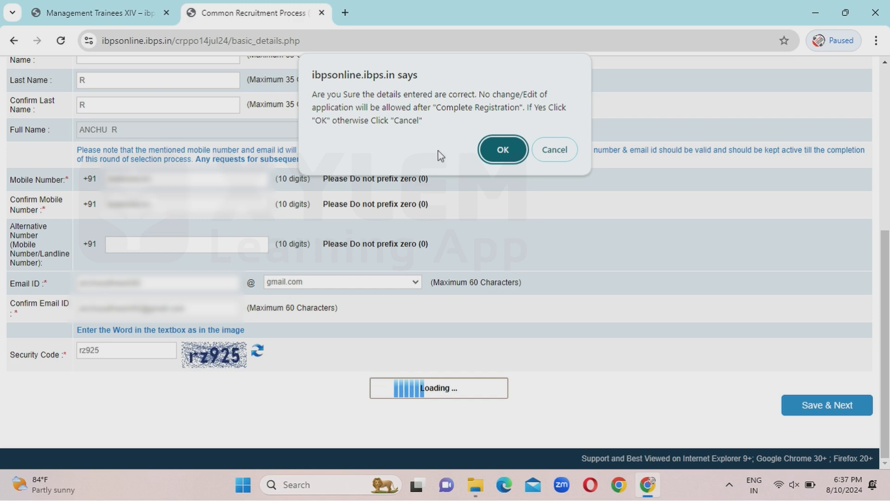
Confirm the details, upload photofinal as the photograph, capture the live photo and tick the photo confirmation.
{"action": "left_click", "coordinate": [507, 146]}
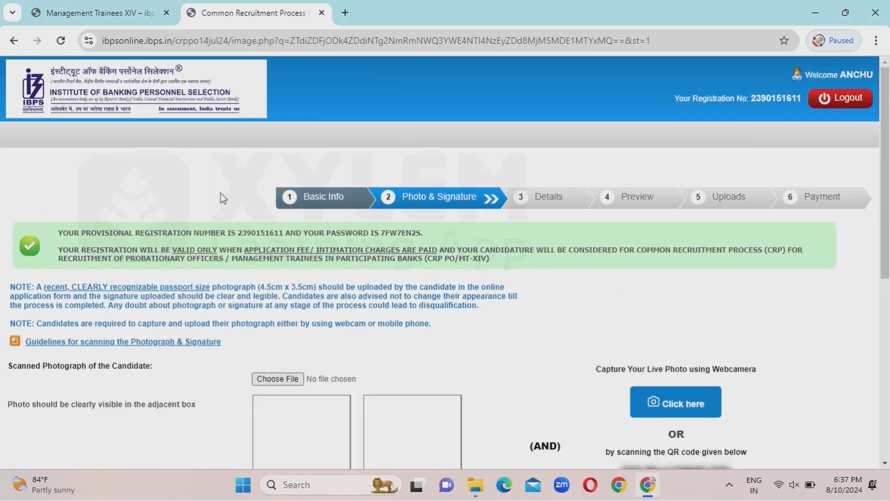
{"action": "scroll", "coordinate": [220, 193], "scroll_direction": "down", "scroll_amount": 2}
{"action": "scroll", "coordinate": [221, 193], "scroll_direction": "down", "scroll_amount": 1}
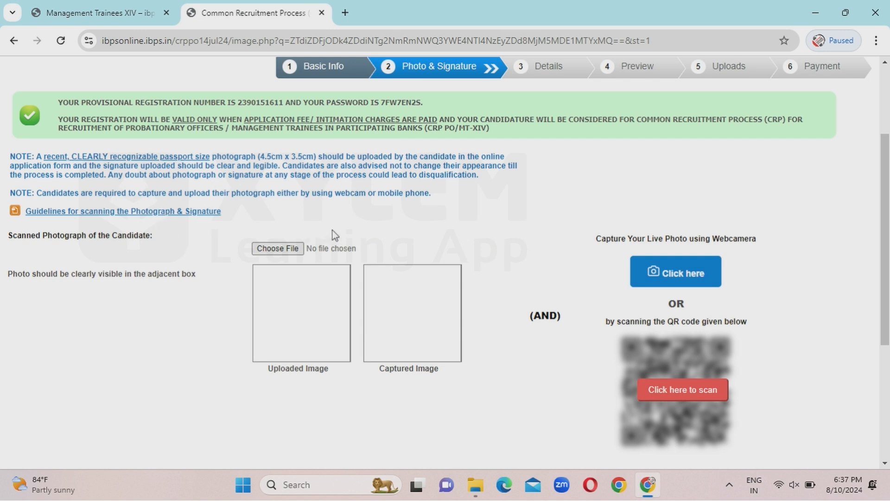
{"action": "left_click", "coordinate": [282, 250]}
{"action": "double_click", "coordinate": [321, 103]}
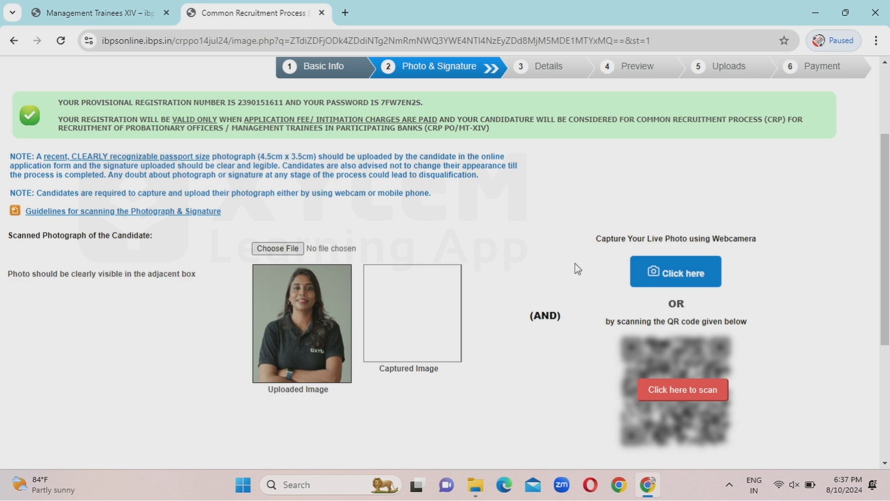
{"action": "scroll", "coordinate": [575, 263], "scroll_direction": "down", "scroll_amount": 1}
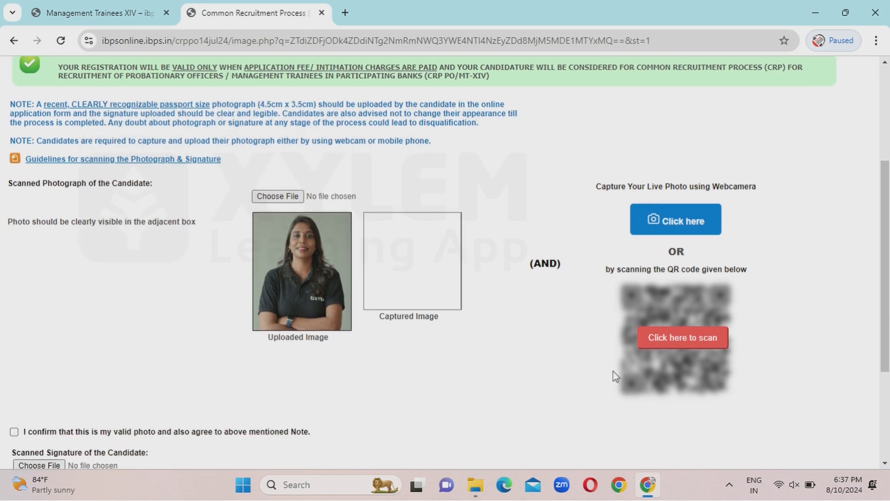
{"action": "left_click", "coordinate": [674, 334]}
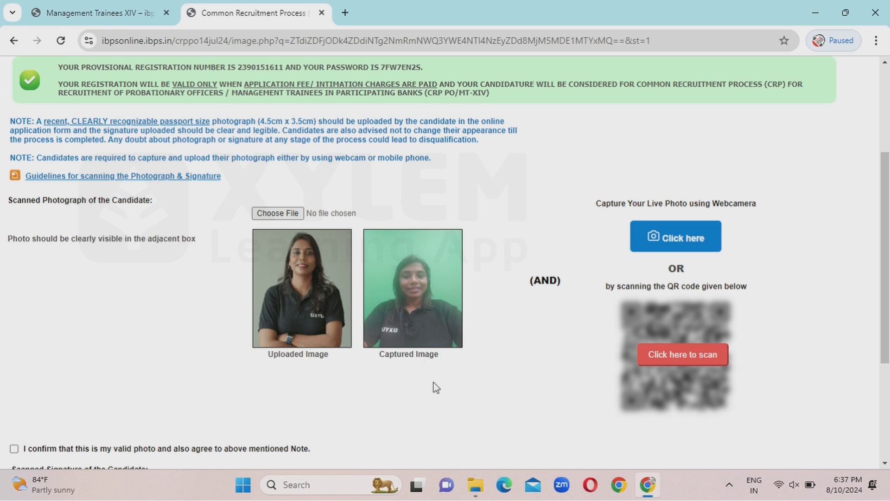
{"action": "scroll", "coordinate": [453, 411], "scroll_direction": "down", "scroll_amount": 3}
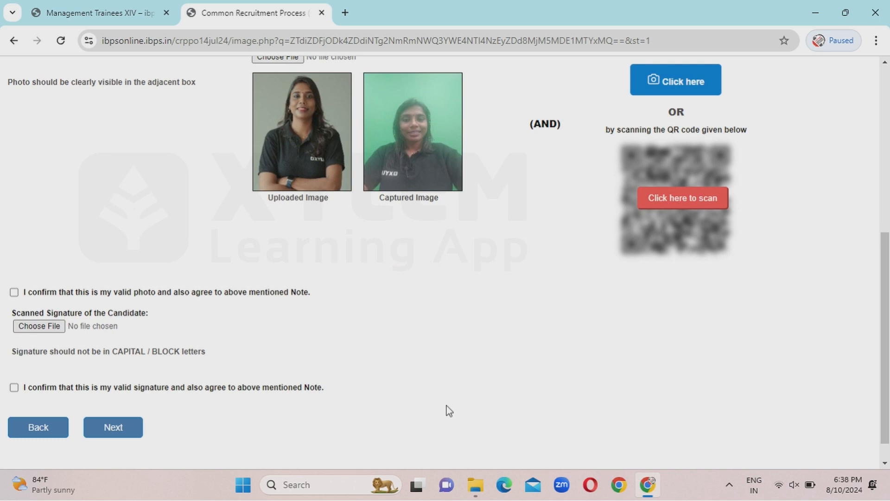
{"action": "left_click", "coordinate": [14, 292]}
Upload signfinal as the signature, tick its confirmation and continue to the Details step.
{"action": "left_click", "coordinate": [42, 325]}
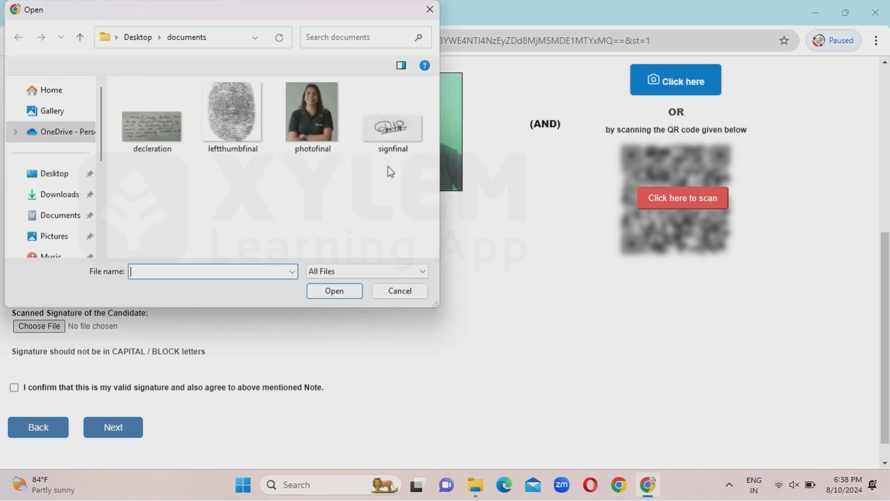
{"action": "left_click", "coordinate": [394, 142]}
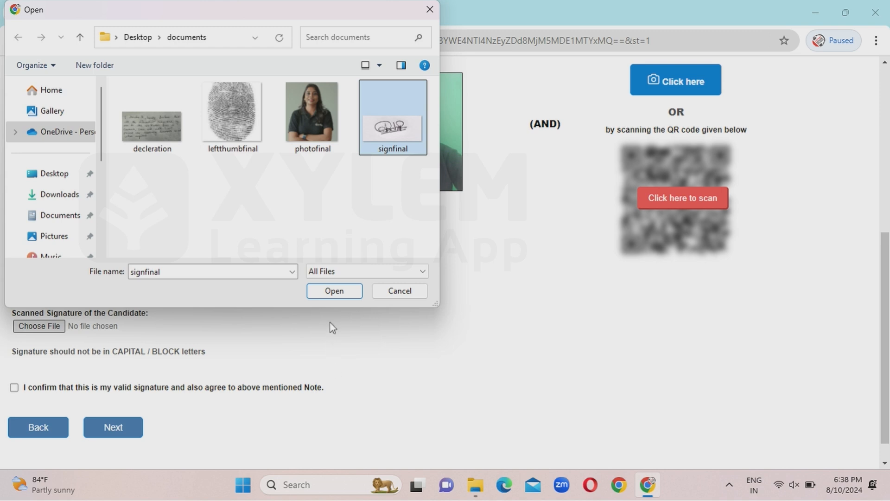
{"action": "left_click", "coordinate": [332, 291]}
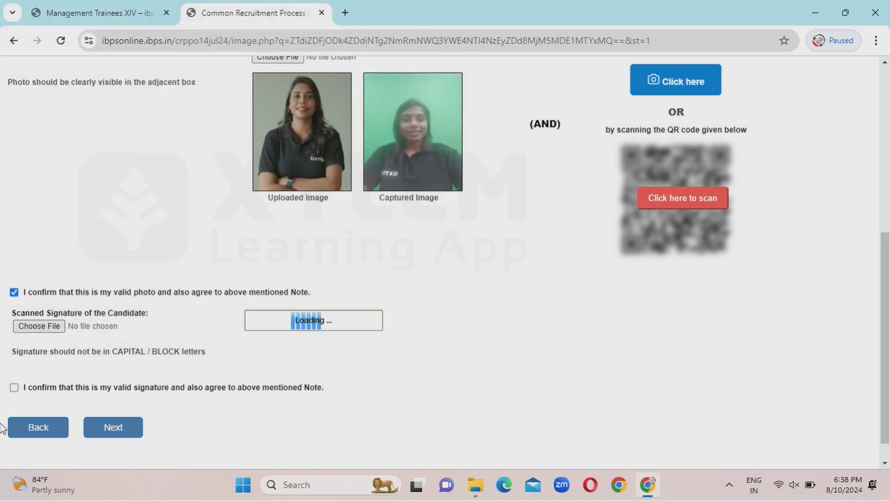
{"action": "left_click", "coordinate": [14, 388]}
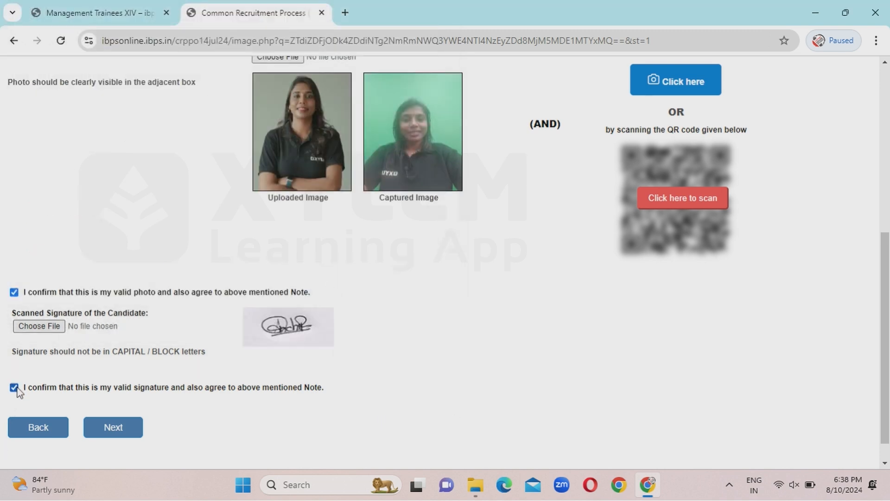
{"action": "left_click", "coordinate": [109, 428]}
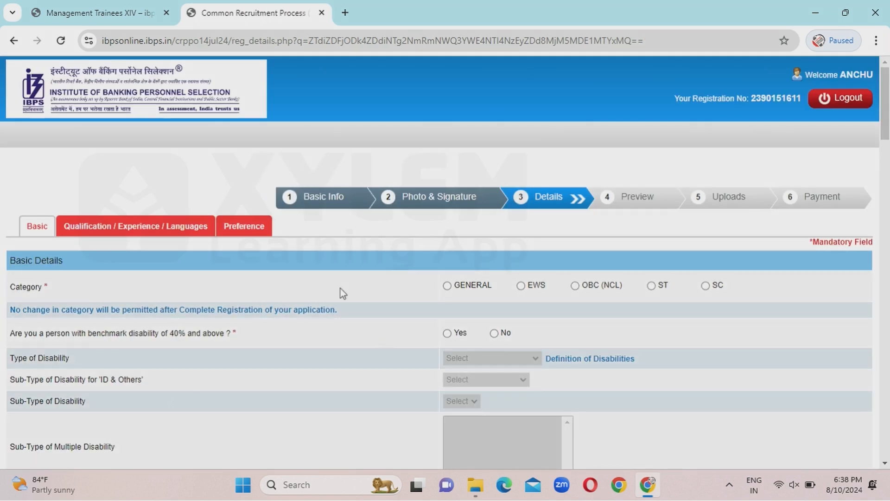
Set category to GENERAL and answer No to the writing-difficulty and 1984 riots questions.
{"action": "scroll", "coordinate": [343, 293], "scroll_direction": "down", "scroll_amount": 2}
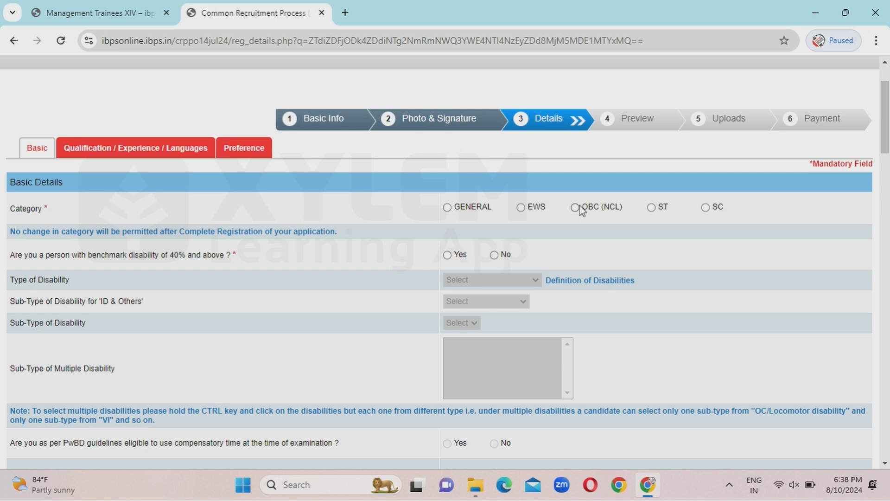
{"action": "left_click", "coordinate": [447, 207]}
{"action": "left_click", "coordinate": [558, 235]}
{"action": "scroll", "coordinate": [311, 255], "scroll_direction": "down", "scroll_amount": 2}
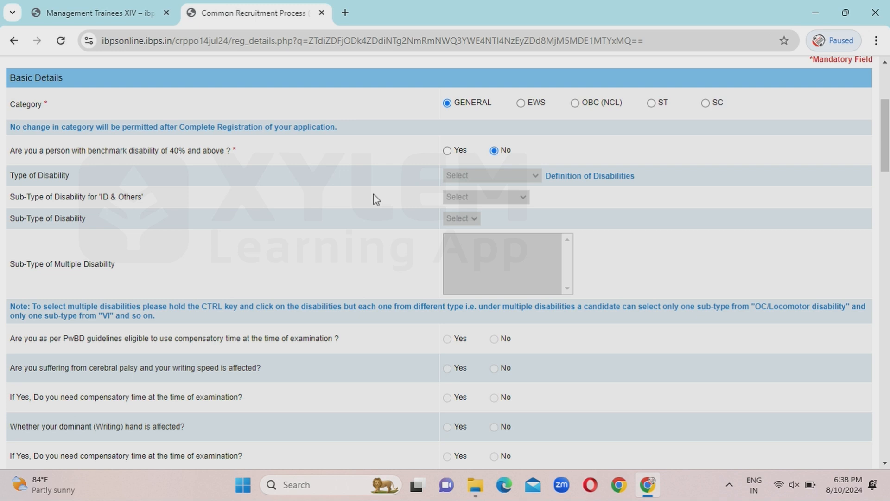
{"action": "scroll", "coordinate": [377, 199], "scroll_direction": "down", "scroll_amount": 3}
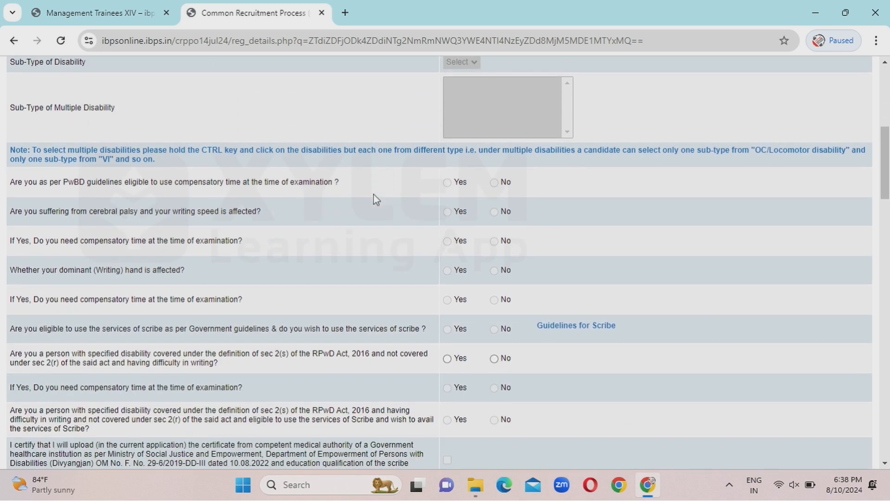
{"action": "scroll", "coordinate": [376, 200], "scroll_direction": "down", "scroll_amount": 3}
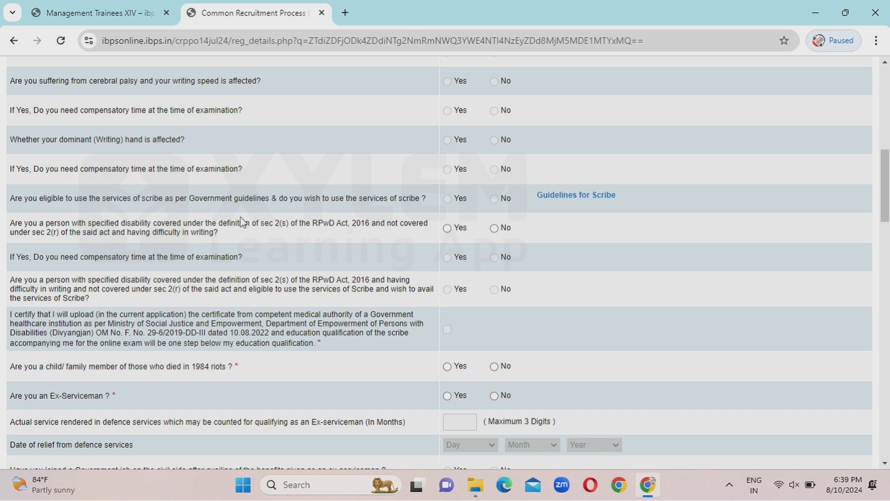
{"action": "left_click", "coordinate": [494, 229]}
{"action": "scroll", "coordinate": [550, 237], "scroll_direction": "down", "scroll_amount": 4}
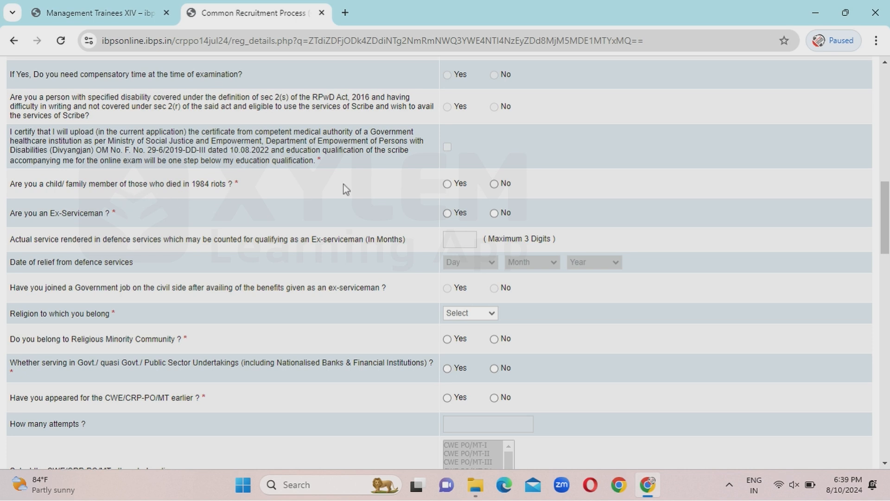
{"action": "left_click", "coordinate": [498, 184]}
Answer No to Ex-Serviceman, set religion to Hindu, and answer No to government/PSU service.
{"action": "left_click", "coordinate": [448, 214]}
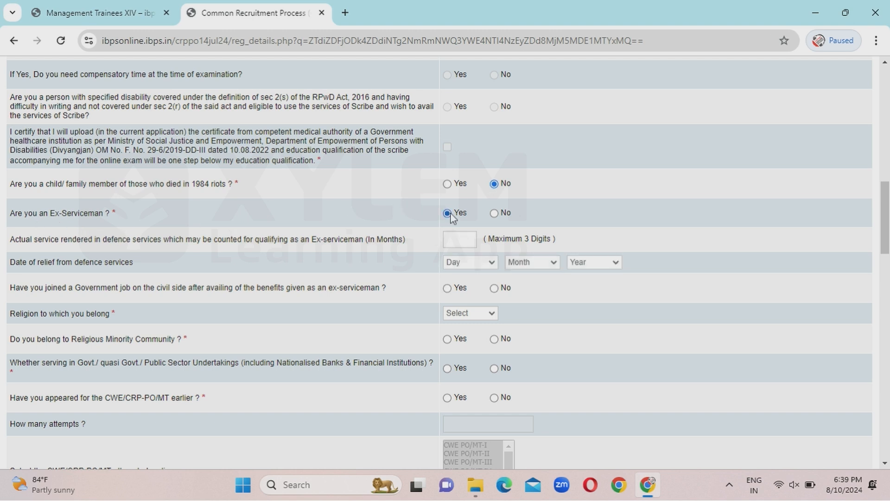
{"action": "left_click", "coordinate": [495, 214]}
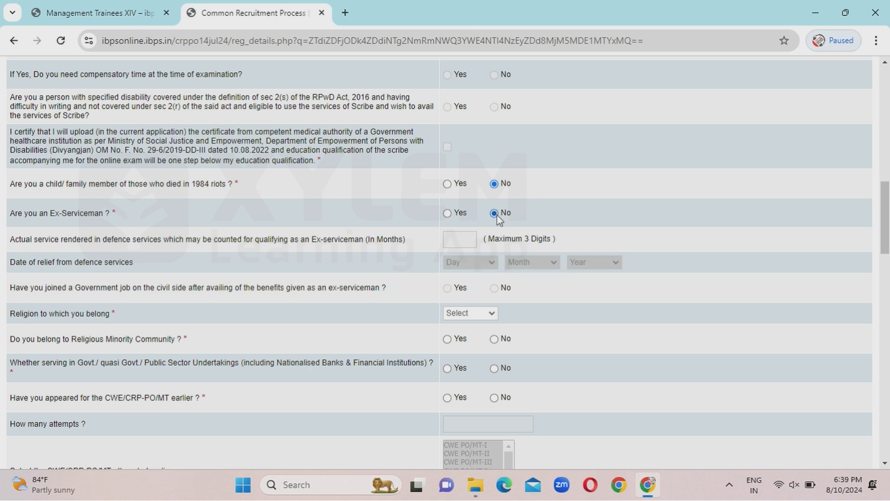
{"action": "scroll", "coordinate": [580, 208], "scroll_direction": "down", "scroll_amount": 4}
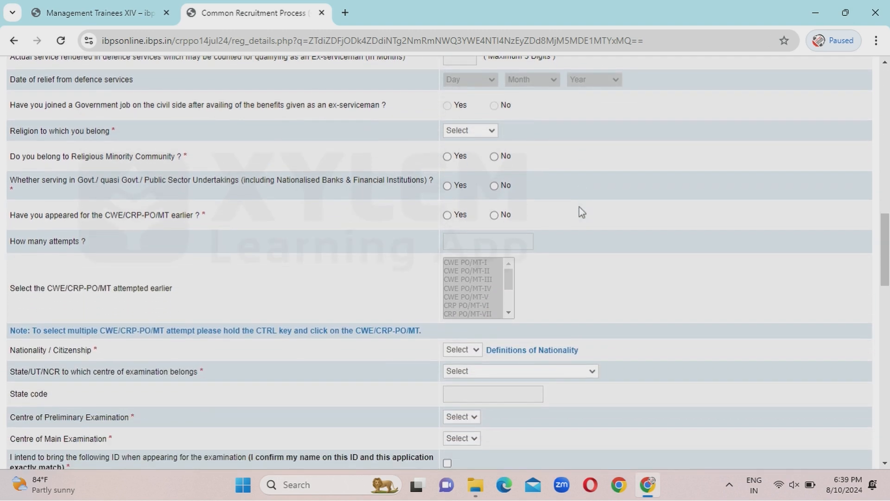
{"action": "left_click", "coordinate": [463, 131]}
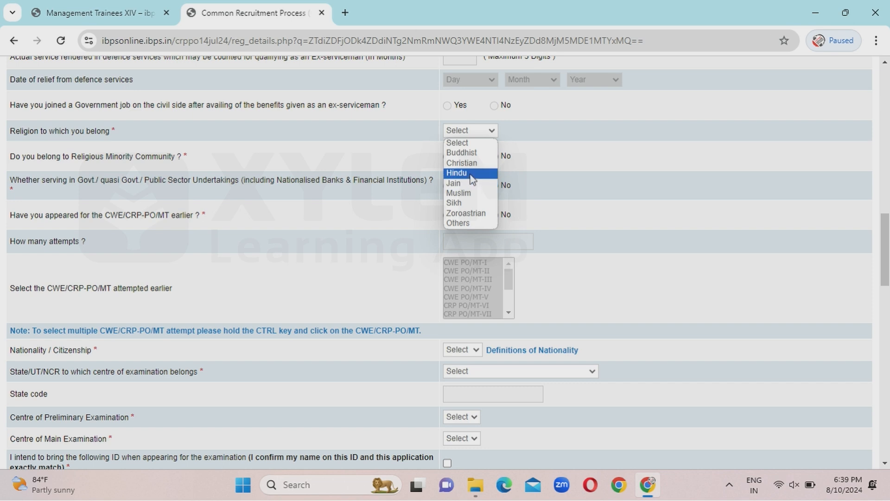
{"action": "left_click", "coordinate": [470, 173]}
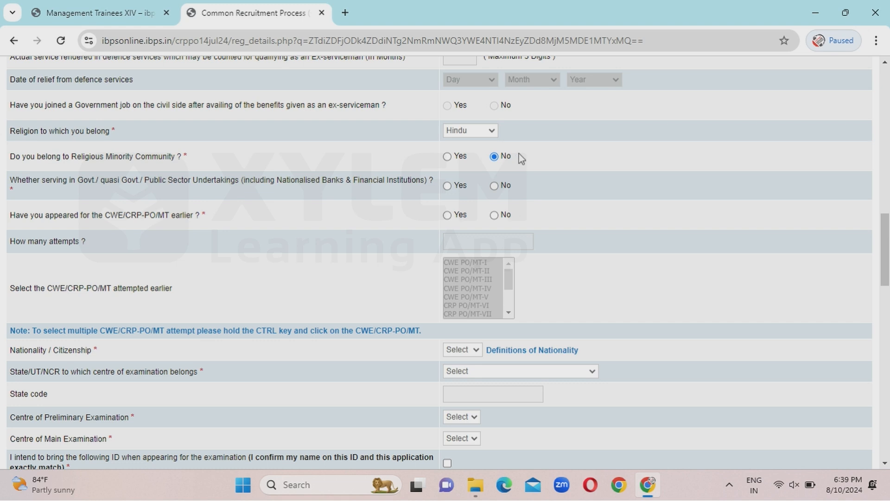
{"action": "left_click", "coordinate": [494, 187]}
{"action": "scroll", "coordinate": [391, 194], "scroll_direction": "down", "scroll_amount": 1}
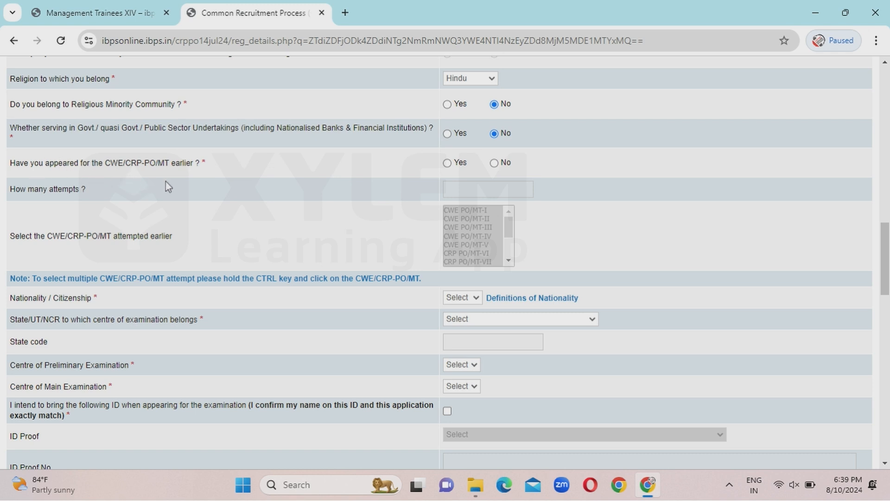
Mark Yes to appearing earlier, with 1 attempt at CRP PO/MT-XIII.
{"action": "left_click", "coordinate": [447, 163]}
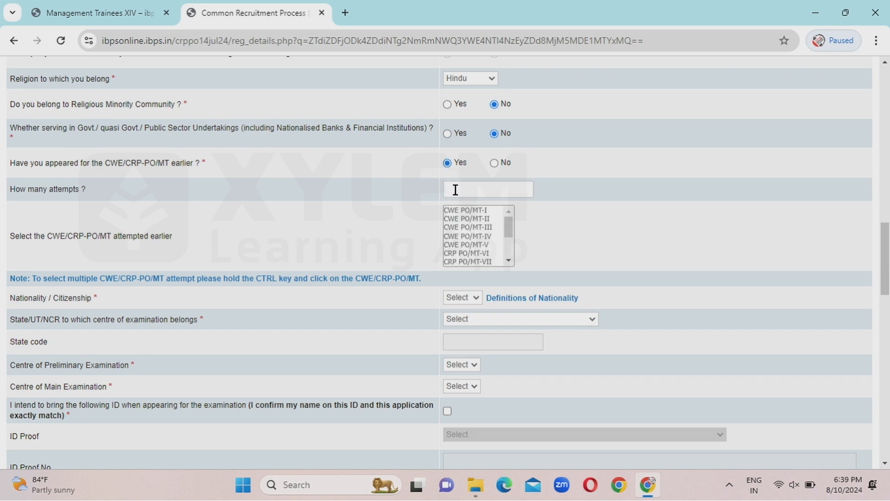
{"action": "type", "text": "1"}
{"action": "left_click_drag", "start_coordinate": [508, 224], "coordinate": [517, 268]}
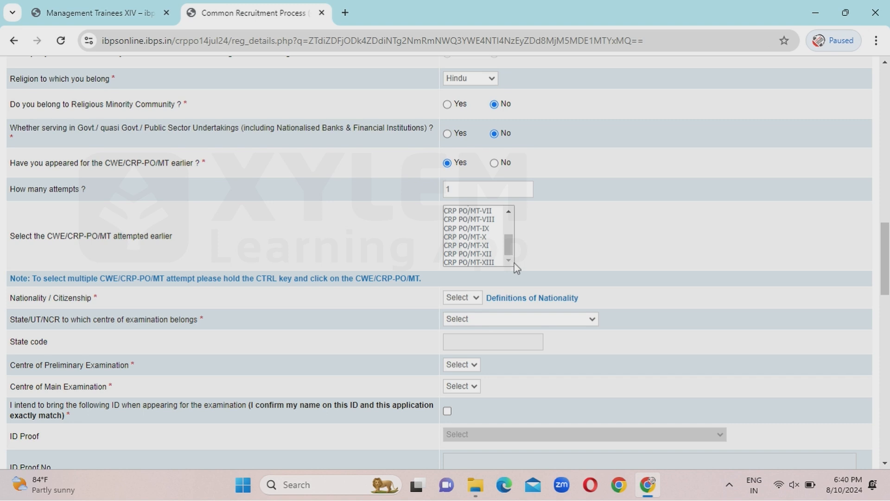
{"action": "left_click", "coordinate": [469, 262]}
{"action": "left_click", "coordinate": [396, 239]}
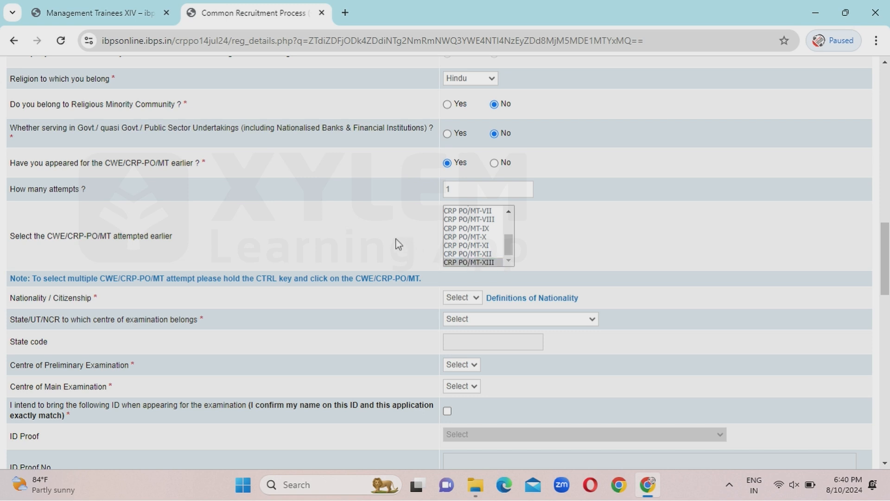
{"action": "left_click", "coordinate": [474, 263]}
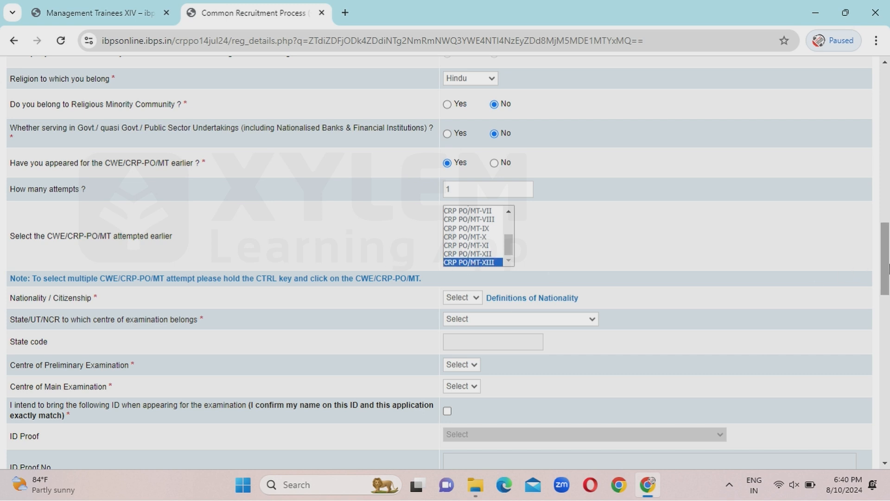
{"action": "left_click_drag", "start_coordinate": [889, 269], "coordinate": [889, 295]}
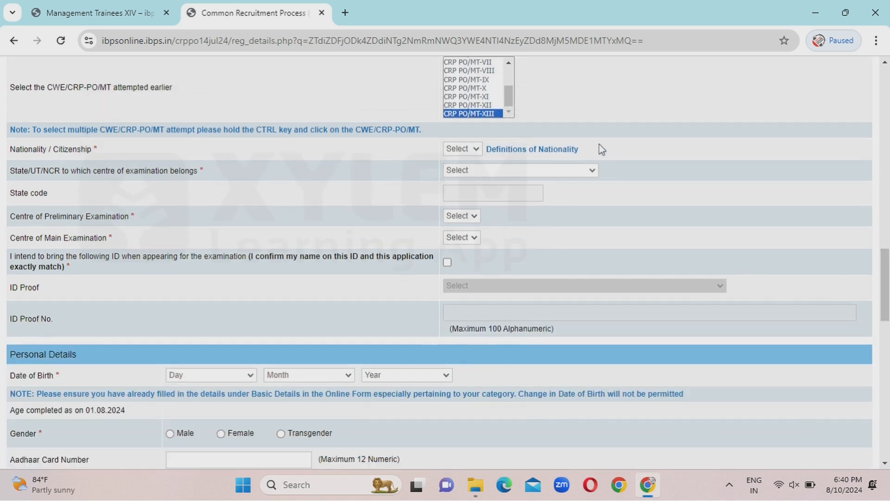
Choose Indian nationality, Kerala state, Alappuzha preliminary centre and Thiruvananthapuram main centre.
{"action": "left_click", "coordinate": [464, 152]}
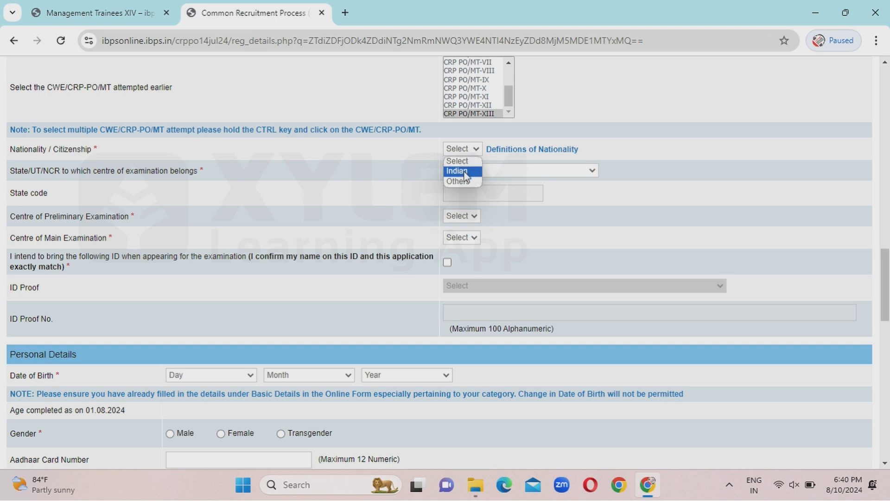
{"action": "left_click", "coordinate": [465, 171]}
{"action": "left_click", "coordinate": [469, 174]}
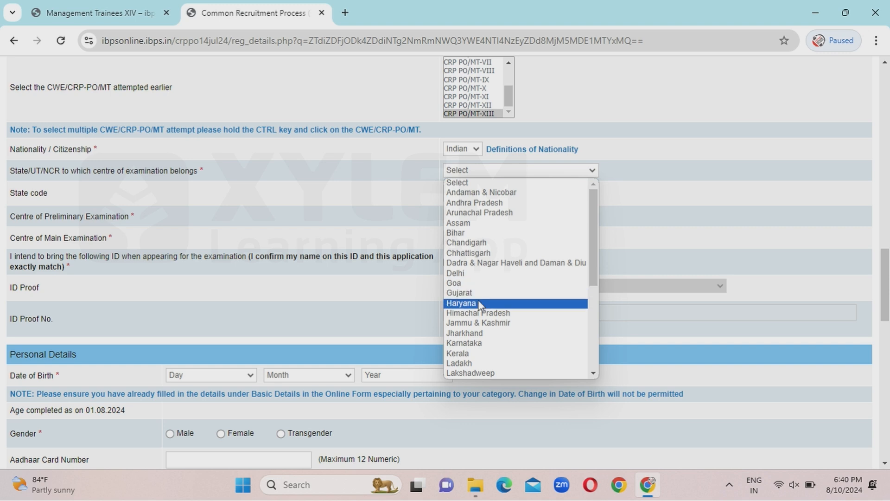
{"action": "left_click", "coordinate": [468, 353]}
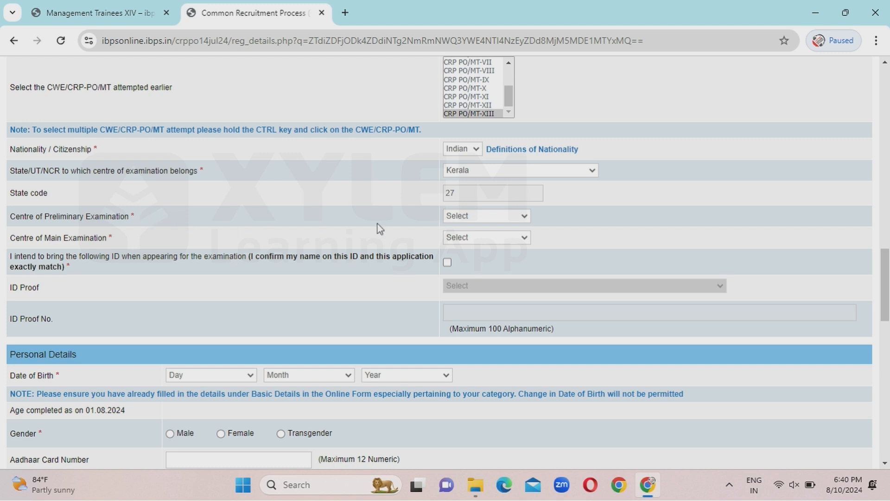
{"action": "left_click", "coordinate": [509, 216]}
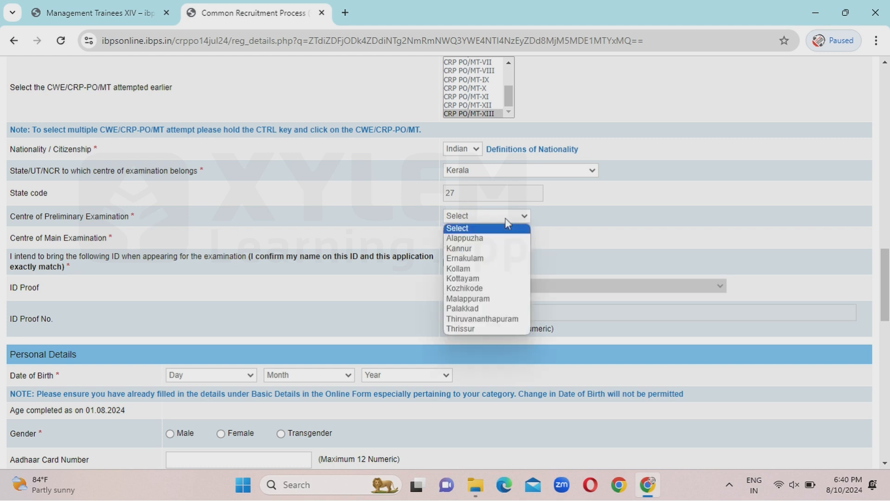
{"action": "left_click", "coordinate": [484, 241]}
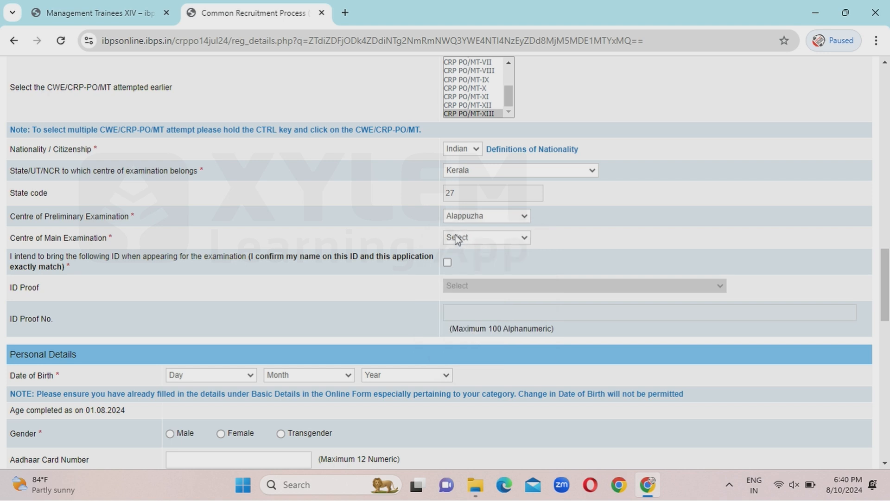
{"action": "left_click", "coordinate": [457, 237]}
{"action": "left_click", "coordinate": [474, 279]}
{"action": "scroll", "coordinate": [389, 227], "scroll_direction": "down", "scroll_amount": 3}
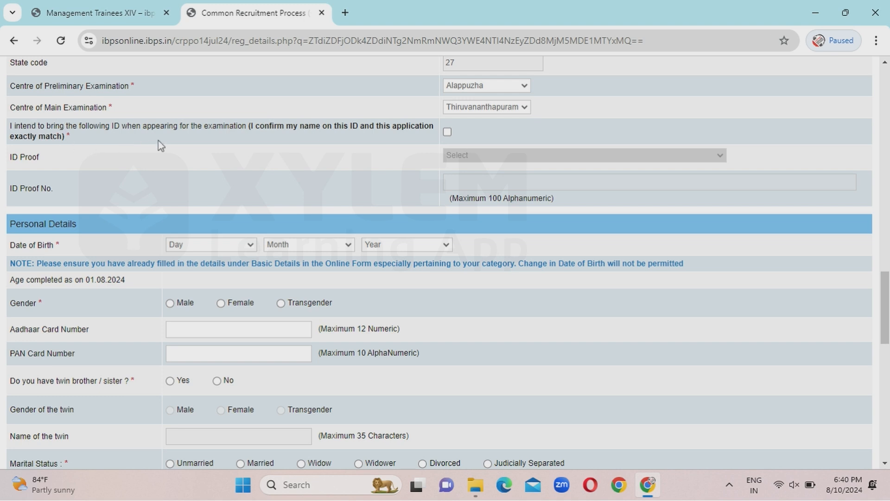
Tick the ID confirmation, select Aadhaar Card as ID proof and enter its number.
{"action": "left_click", "coordinate": [448, 133]}
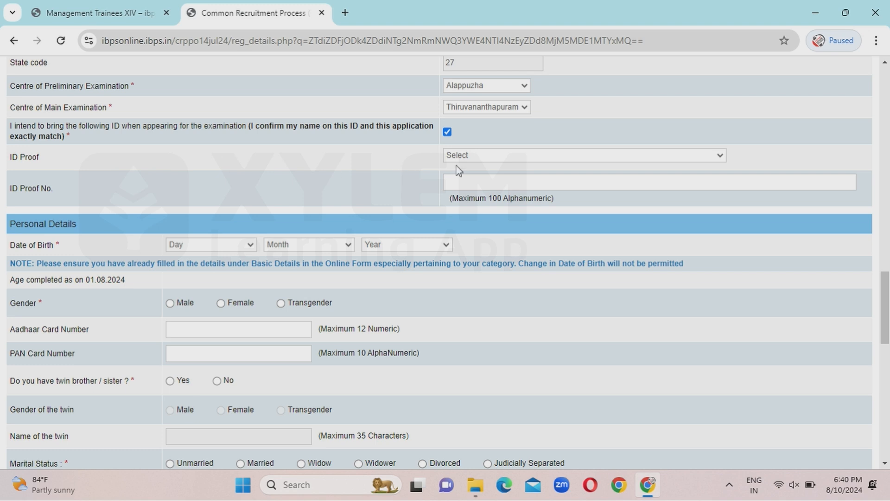
{"action": "left_click", "coordinate": [482, 156]}
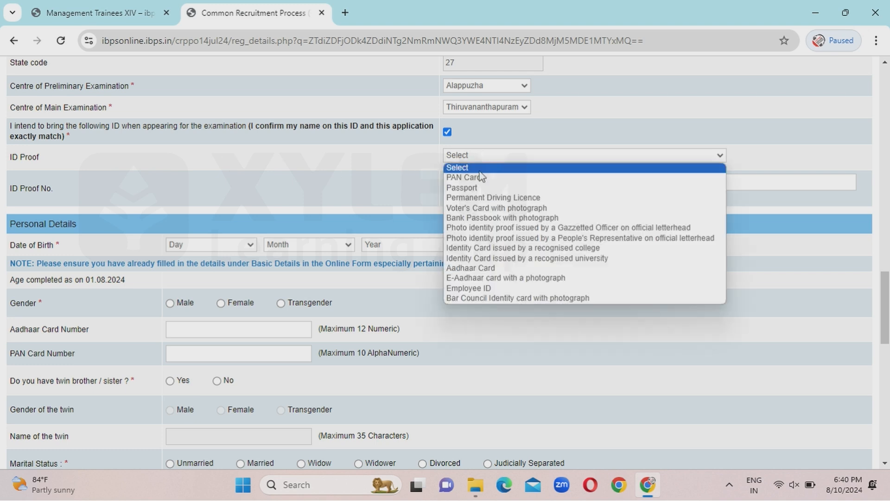
{"action": "left_click", "coordinate": [471, 268]}
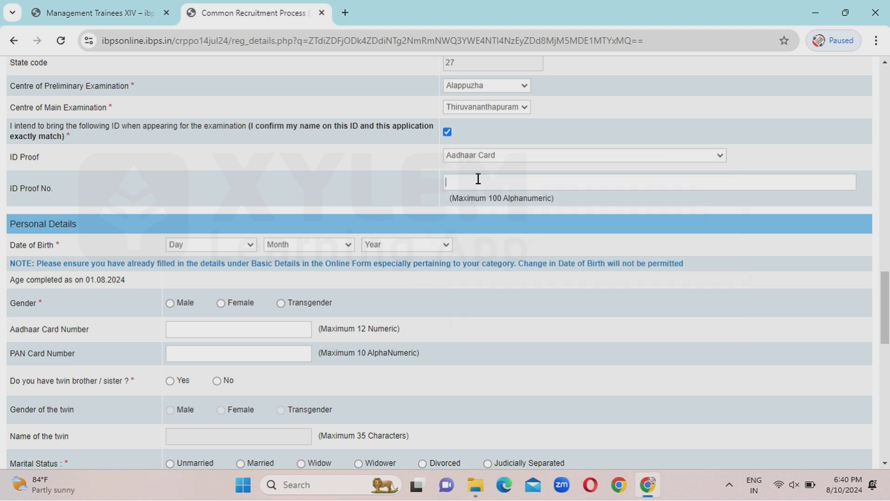
{"action": "type", "text": "6"}
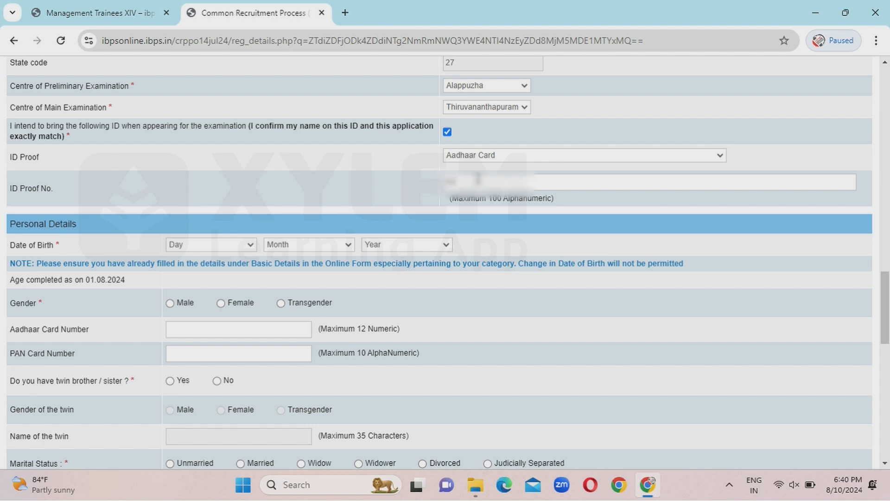
{"action": "type", "text": "68??????"}
{"action": "key", "text": "BackSpace"}
{"action": "key", "text": "BackSpace"}
{"action": "key", "text": "BackSpace"}
{"action": "key", "text": "BackSpace"}
{"action": "key", "text": "BackSpace"}
{"action": "key", "text": "BackSpace"}
{"action": "key", "text": "BackSpace"}
{"action": "key", "text": "BackSpace"}
{"action": "key", "text": "BackSpace"}
{"action": "key", "text": "BackSpace"}
{"action": "type", "text": "???????????"}
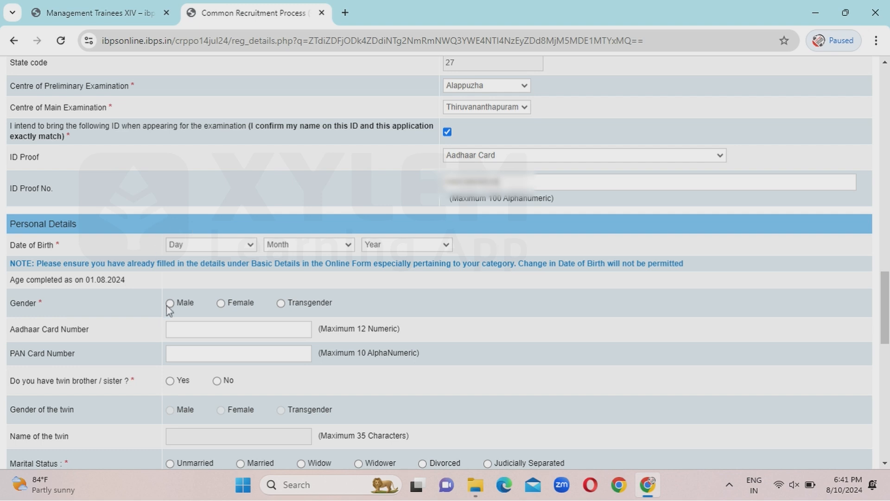
Set the date of birth to 17 June 1997.
{"action": "left_click", "coordinate": [219, 244]}
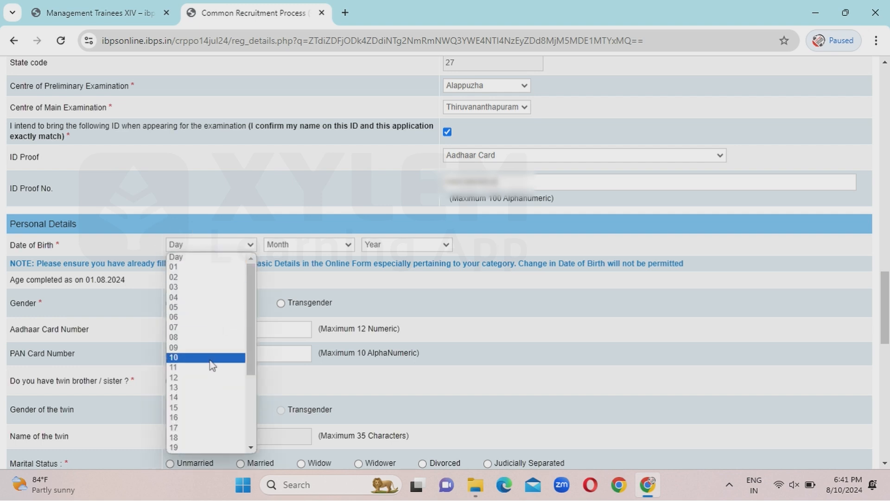
{"action": "left_click", "coordinate": [204, 428]}
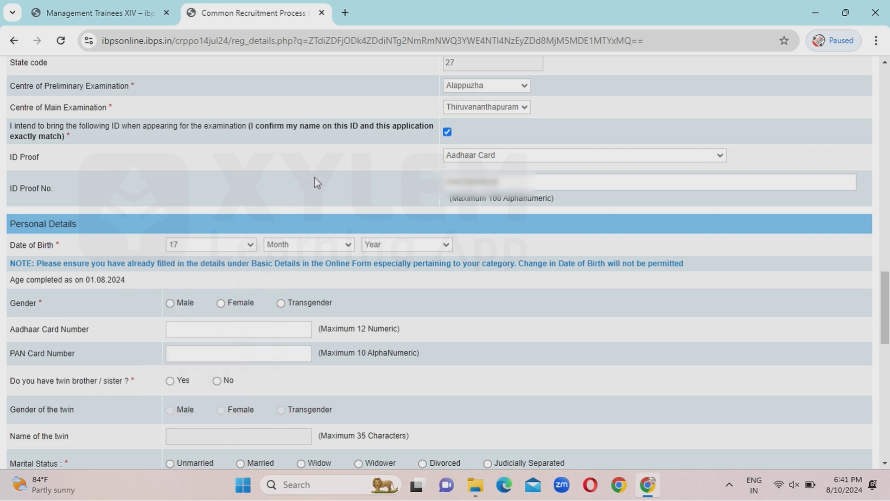
{"action": "left_click", "coordinate": [303, 244]}
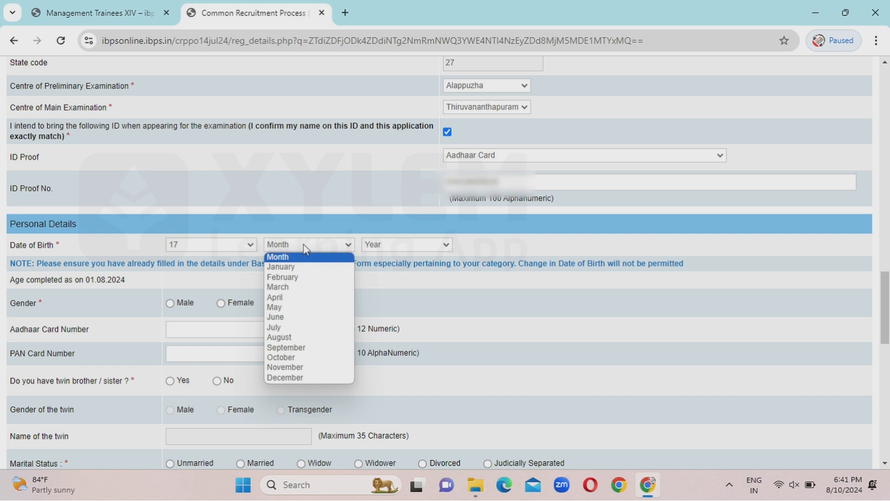
{"action": "left_click", "coordinate": [292, 319]}
{"action": "left_click", "coordinate": [407, 244]}
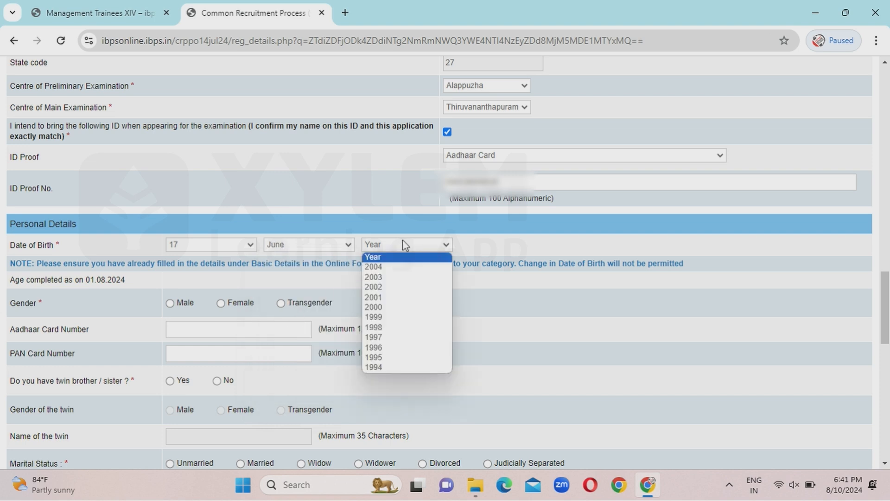
{"action": "left_click", "coordinate": [398, 338]}
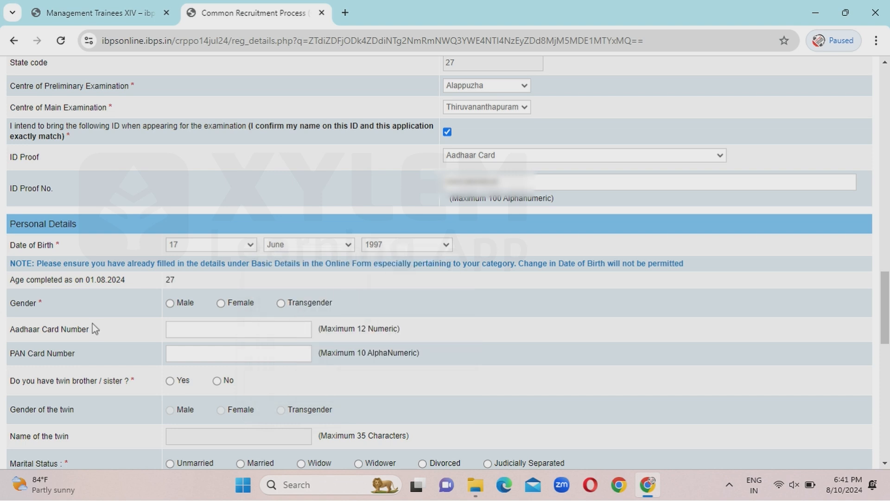
Select Female as gender and answer No to having a twin.
{"action": "left_click", "coordinate": [224, 303]}
{"action": "left_click", "coordinate": [198, 327]}
{"action": "scroll", "coordinate": [143, 329], "scroll_direction": "down", "scroll_amount": 3}
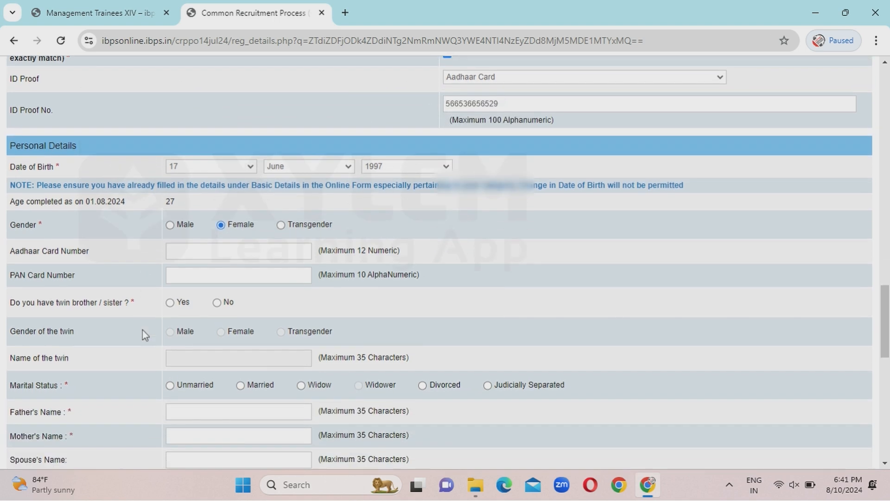
{"action": "scroll", "coordinate": [143, 329], "scroll_direction": "down", "scroll_amount": 2}
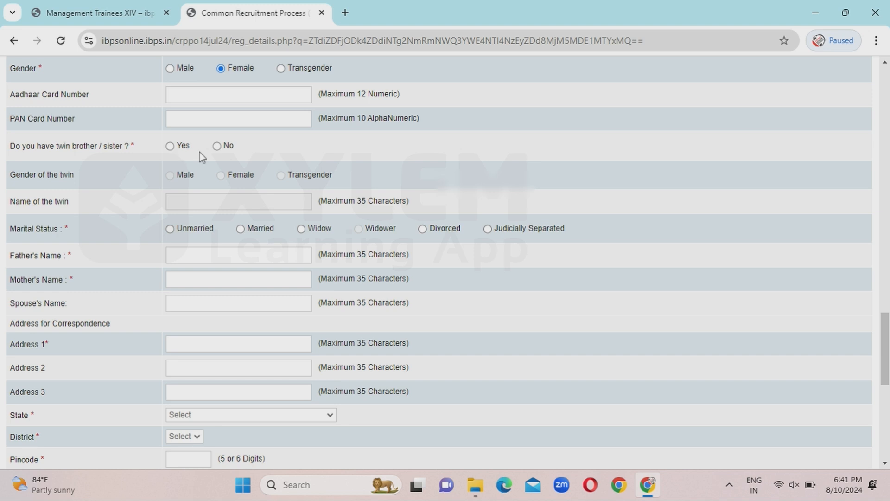
{"action": "left_click", "coordinate": [216, 146]}
{"action": "scroll", "coordinate": [424, 162], "scroll_direction": "down", "scroll_amount": 1}
{"action": "scroll", "coordinate": [426, 166], "scroll_direction": "down", "scroll_amount": 2}
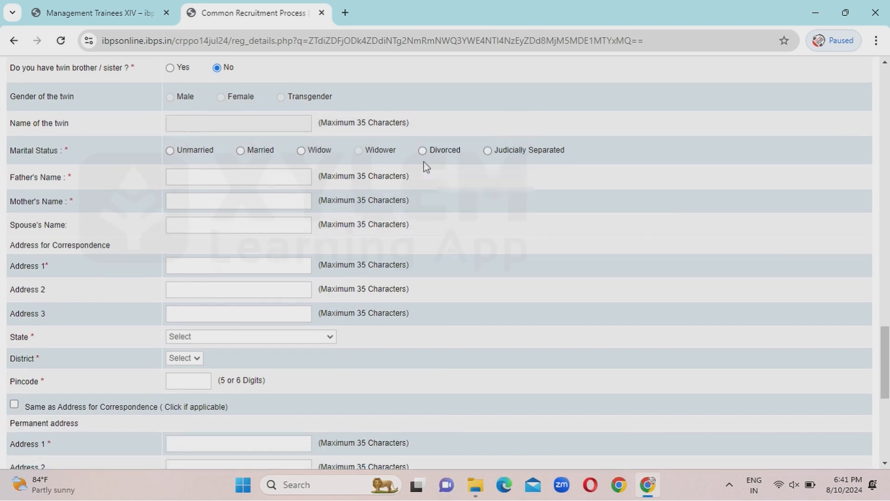
Mark marital status Unmarried and enter the father's and mother's names in capitals.
{"action": "left_click", "coordinate": [170, 154]}
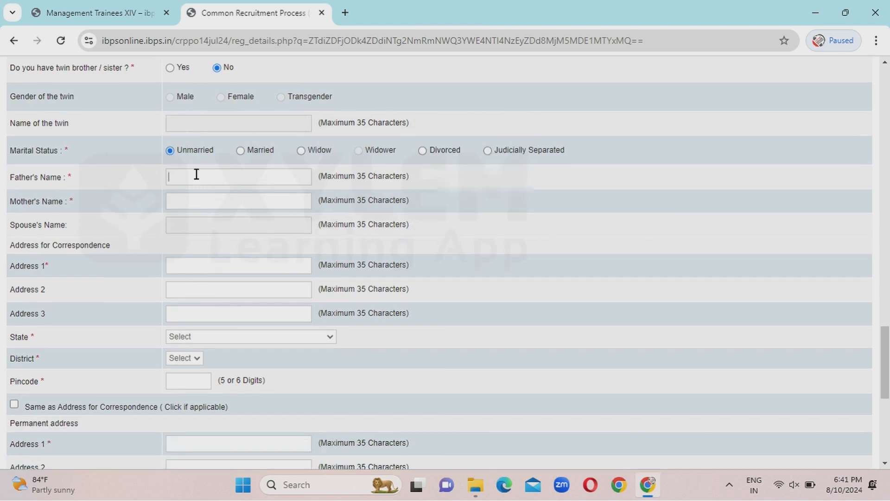
{"action": "type", "text": "sa"}
{"action": "key", "text": "BackSpace"}
{"action": "key", "text": "BackSpace"}
{"action": "key", "text": "Caps_Lock"}
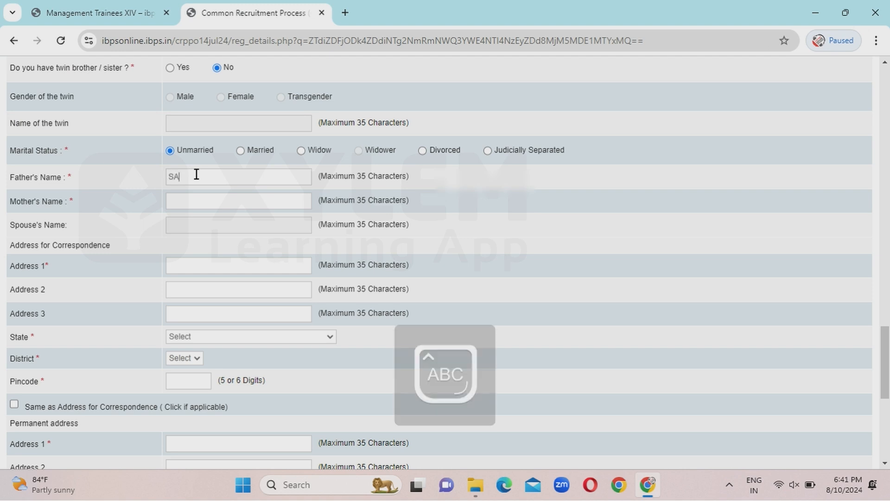
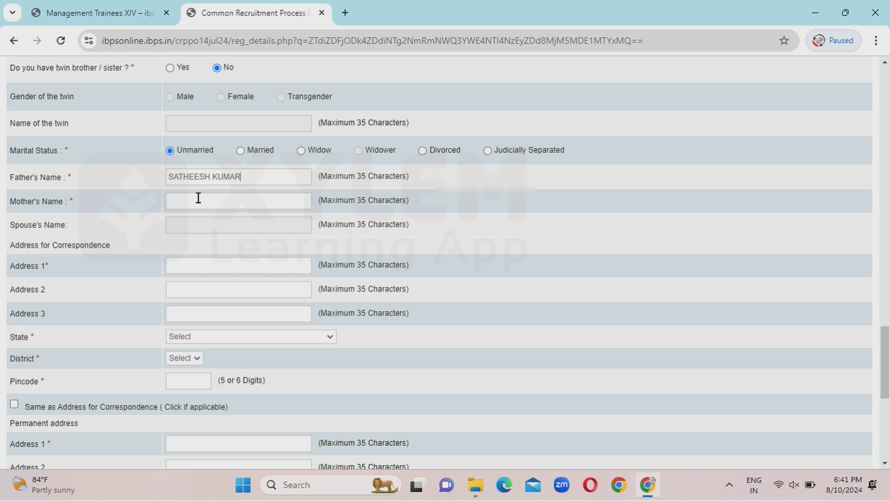
{"action": "left_click", "coordinate": [198, 198]}
{"action": "type", "text": "RENUKA"}
Enter the correspondence address in Alappuzha, KERALA with pincode, and copy it as the permanent address.
{"action": "left_click", "coordinate": [194, 265]}
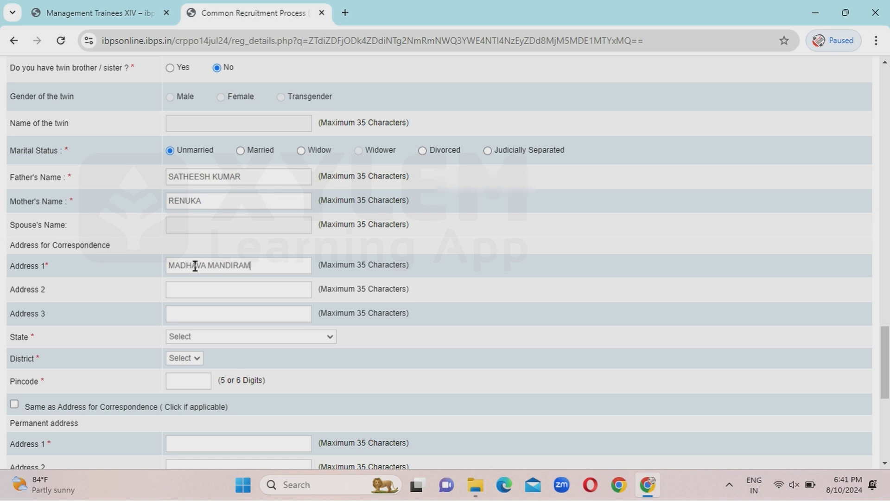
{"action": "left_click", "coordinate": [184, 337]}
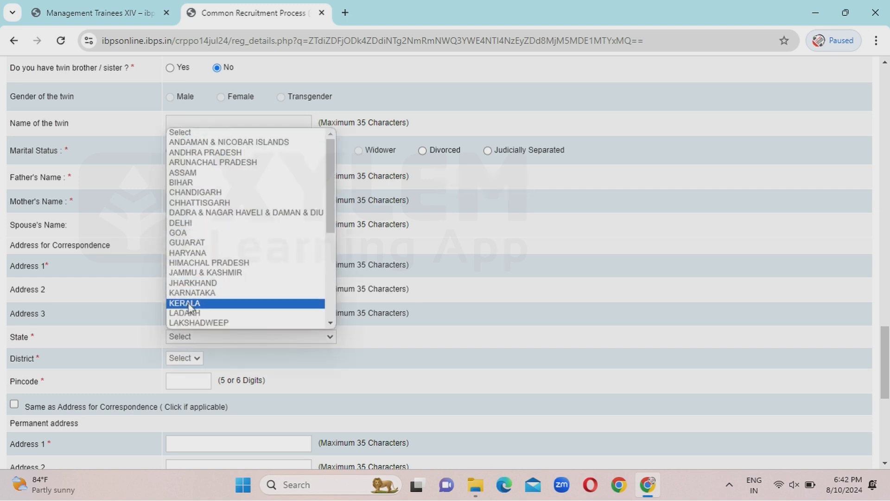
{"action": "left_click", "coordinate": [187, 355]}
{"action": "left_click", "coordinate": [191, 362]}
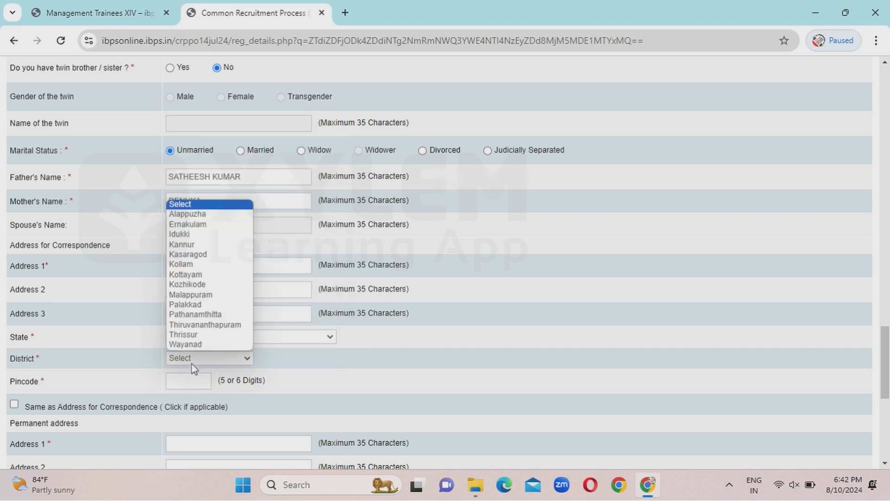
{"action": "left_click", "coordinate": [237, 215]}
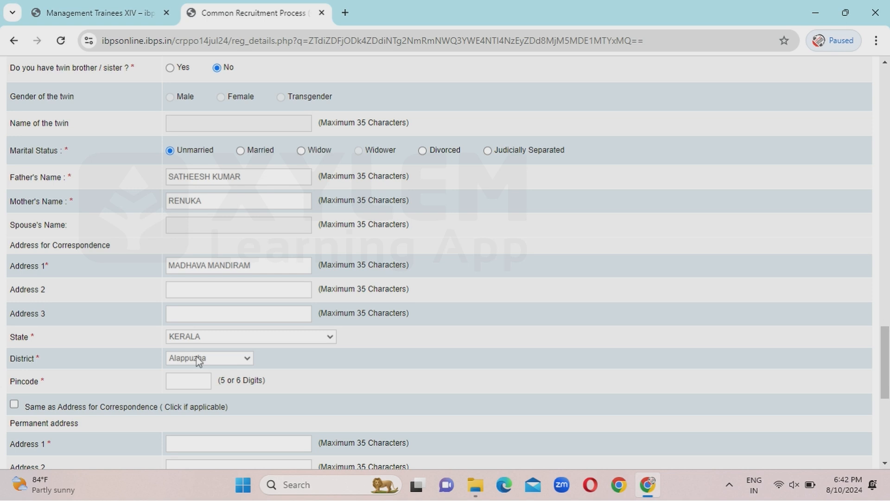
{"action": "left_click", "coordinate": [196, 389]}
{"action": "type", "text": "690517"}
{"action": "left_click", "coordinate": [14, 404]}
{"action": "scroll", "coordinate": [759, 286], "scroll_direction": "down", "scroll_amount": 5}
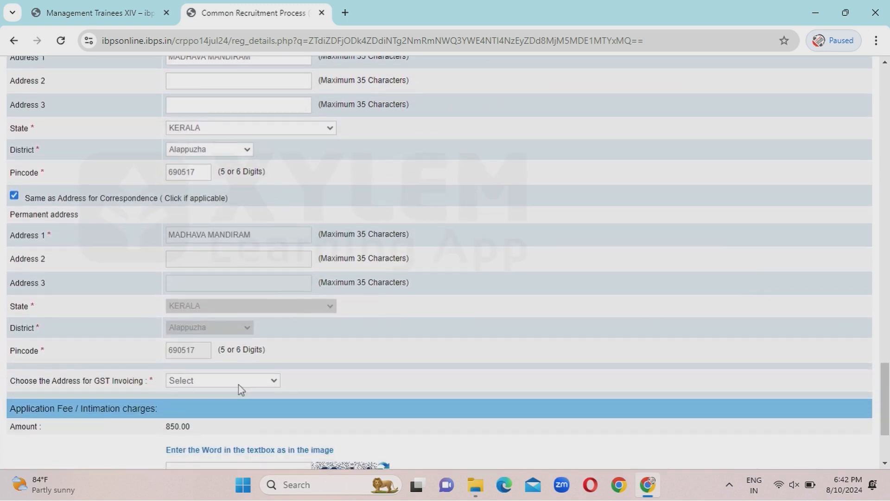
{"action": "left_click", "coordinate": [225, 384]}
Use Correspondence Address for GST invoicing, enter the security code, validate the details and Save & Next.
{"action": "left_click", "coordinate": [213, 404]}
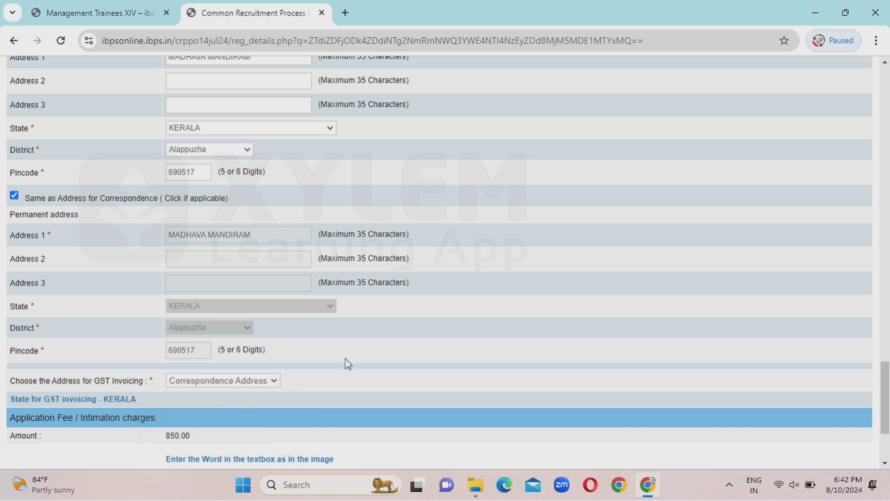
{"action": "scroll", "coordinate": [414, 351], "scroll_direction": "down", "scroll_amount": 1}
{"action": "scroll", "coordinate": [416, 351], "scroll_direction": "down", "scroll_amount": 2}
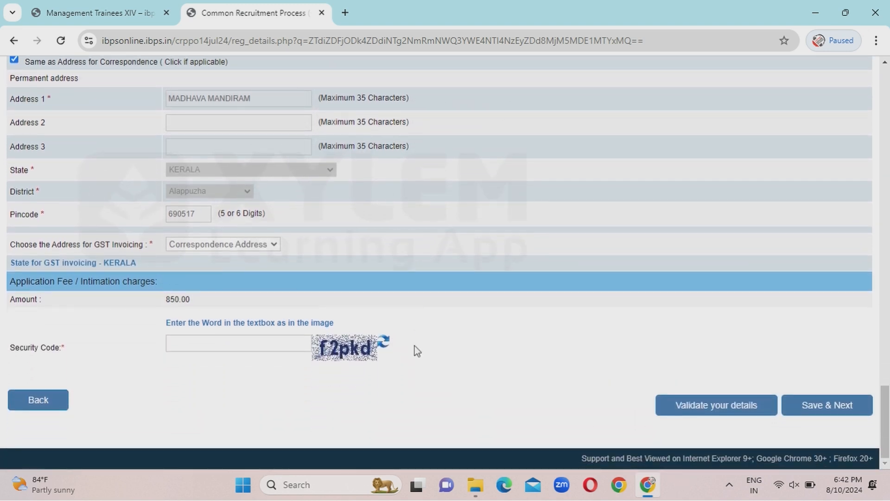
{"action": "left_click", "coordinate": [207, 347]}
{"action": "key", "text": "Caps_Lock"}
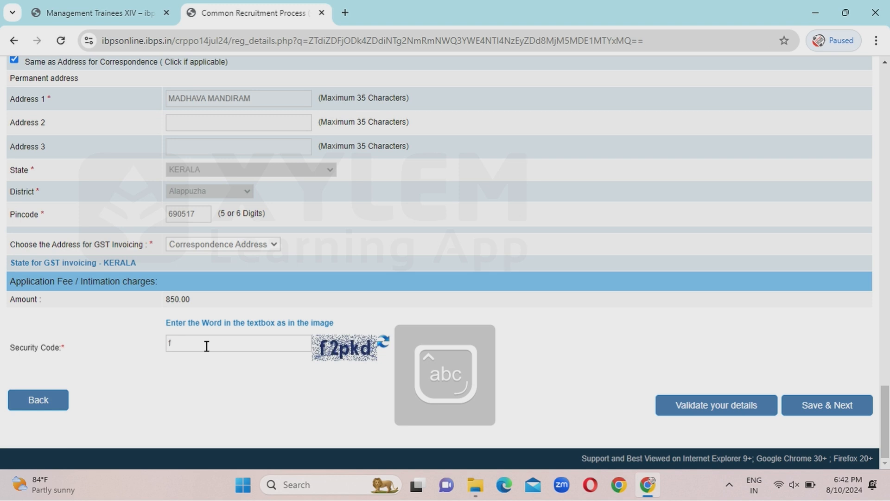
{"action": "type", "text": "f2p"}
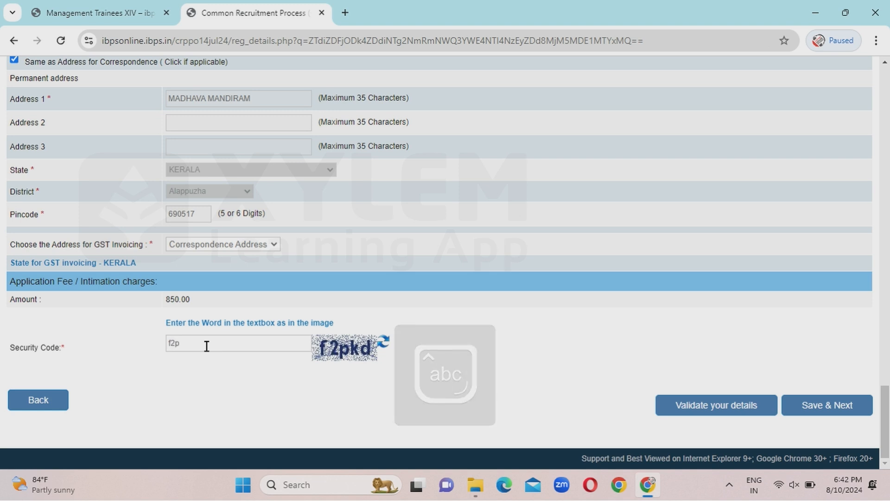
{"action": "type", "text": "kd"}
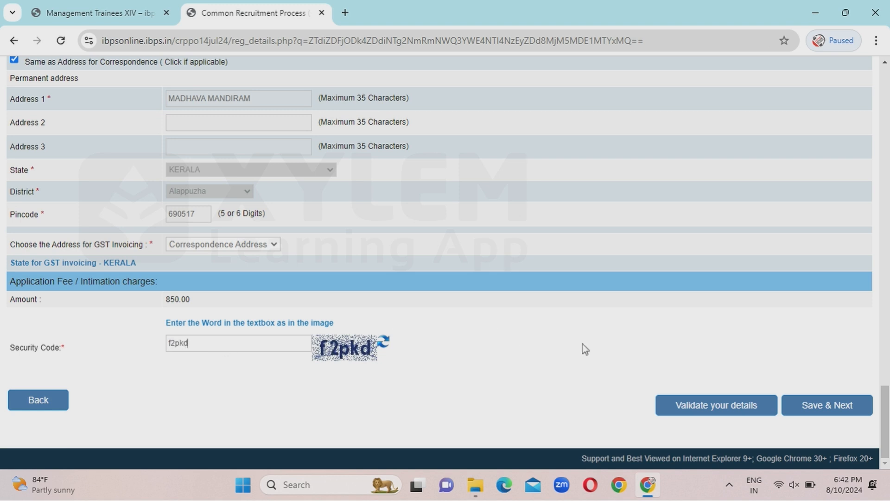
{"action": "left_click", "coordinate": [691, 411]}
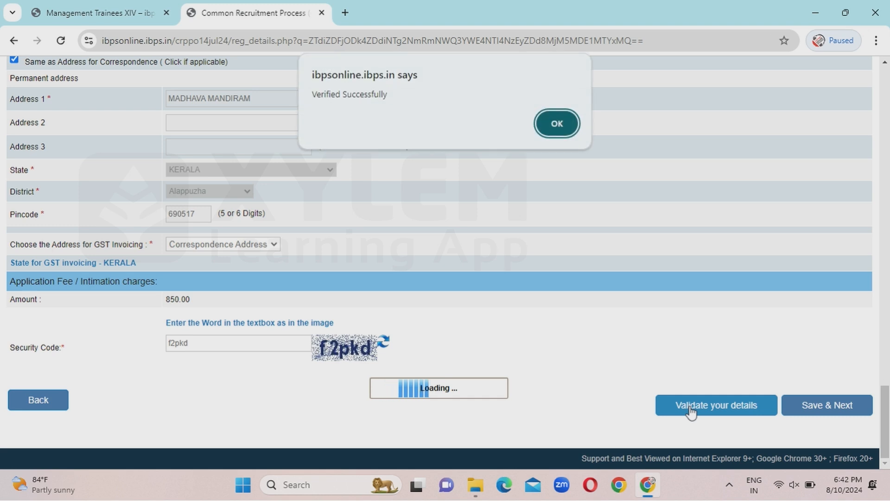
{"action": "left_click", "coordinate": [547, 122]}
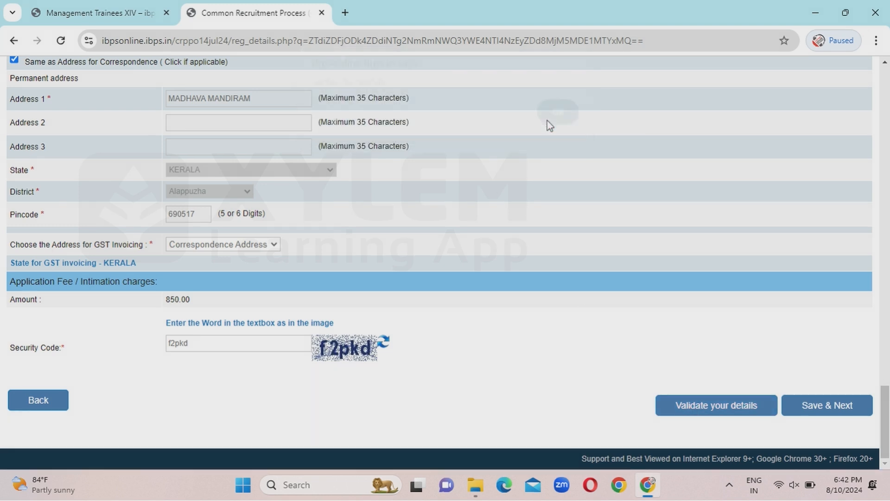
{"action": "left_click", "coordinate": [835, 405]}
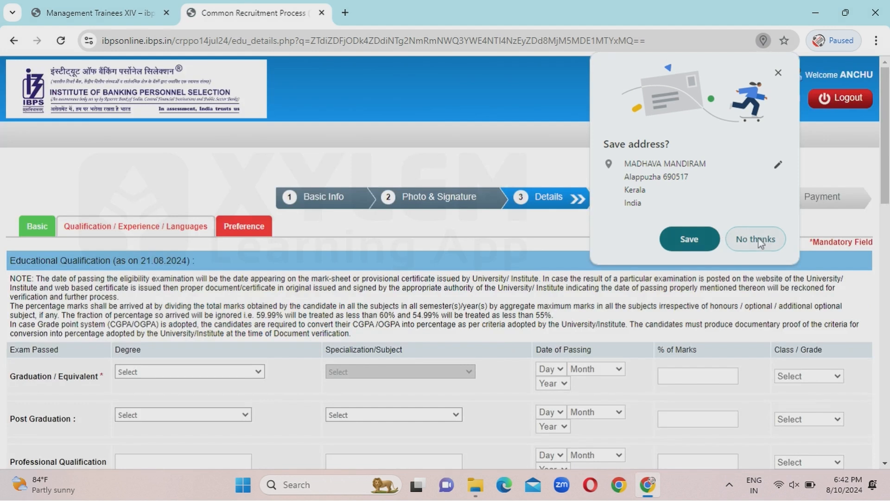
Decline saving the address, then set graduation to Engineering (BE)/(B.TECH) in Electrical Engineering.
{"action": "left_click", "coordinate": [758, 238]}
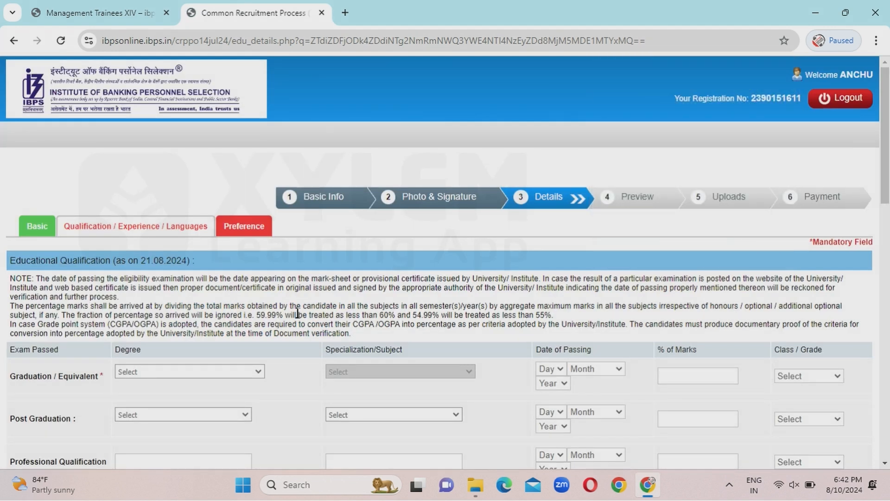
{"action": "scroll", "coordinate": [299, 318], "scroll_direction": "down", "scroll_amount": 3}
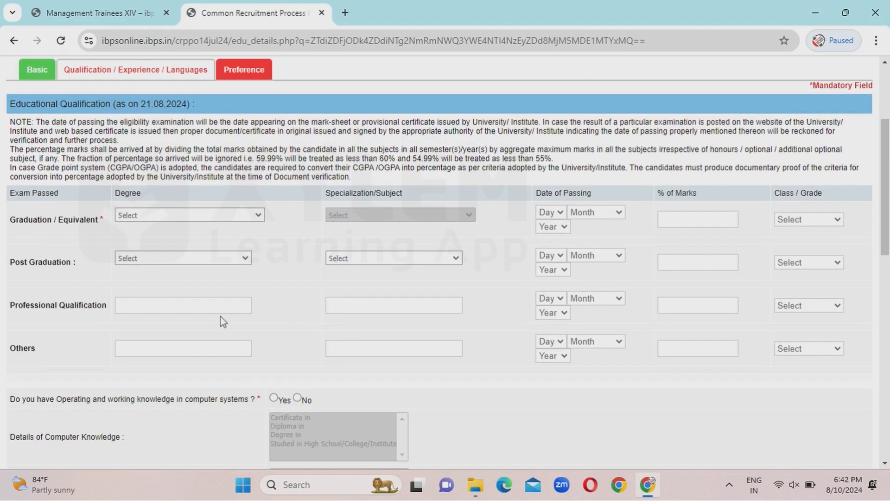
{"action": "left_click", "coordinate": [163, 212]}
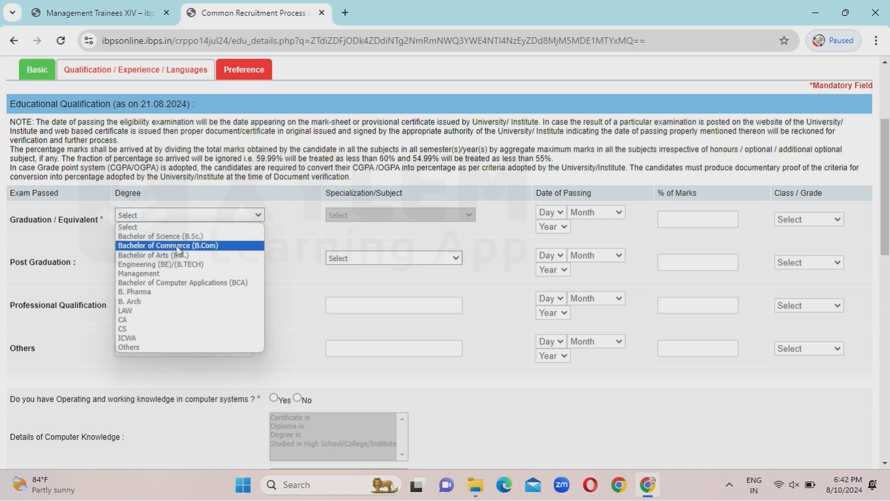
{"action": "left_click", "coordinate": [178, 266]}
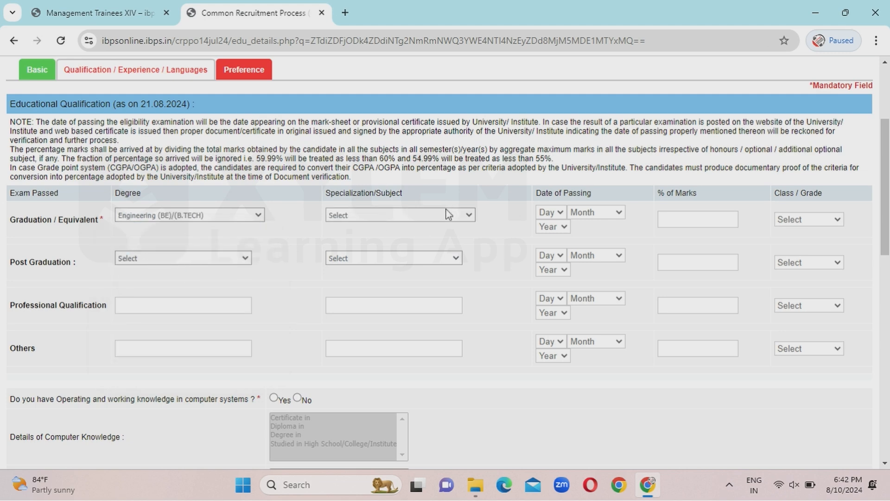
{"action": "left_click", "coordinate": [449, 214]}
{"action": "left_click", "coordinate": [415, 255]}
Set the graduation passing date to 08 April 2017.
{"action": "left_click", "coordinate": [550, 212]}
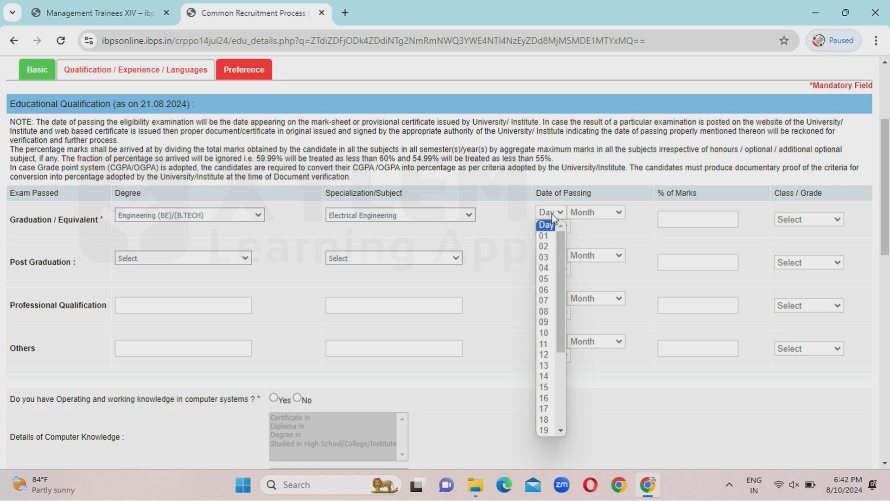
{"action": "left_click", "coordinate": [545, 312]}
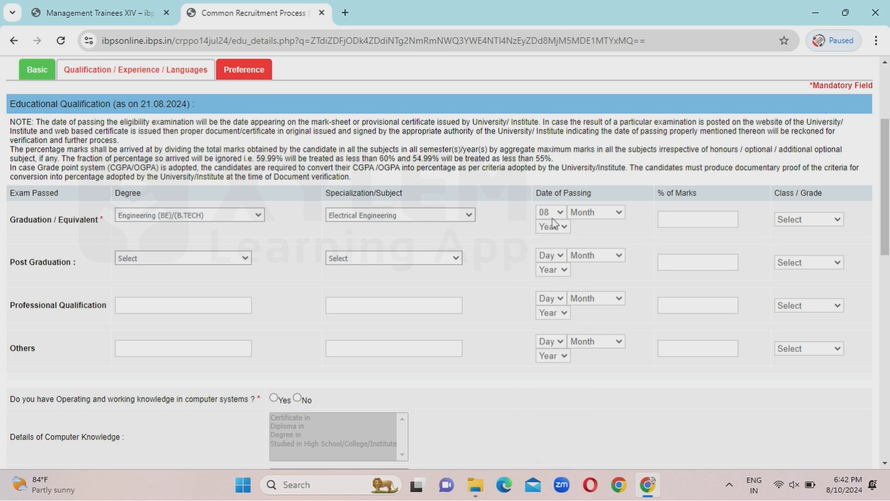
{"action": "left_click", "coordinate": [593, 215]}
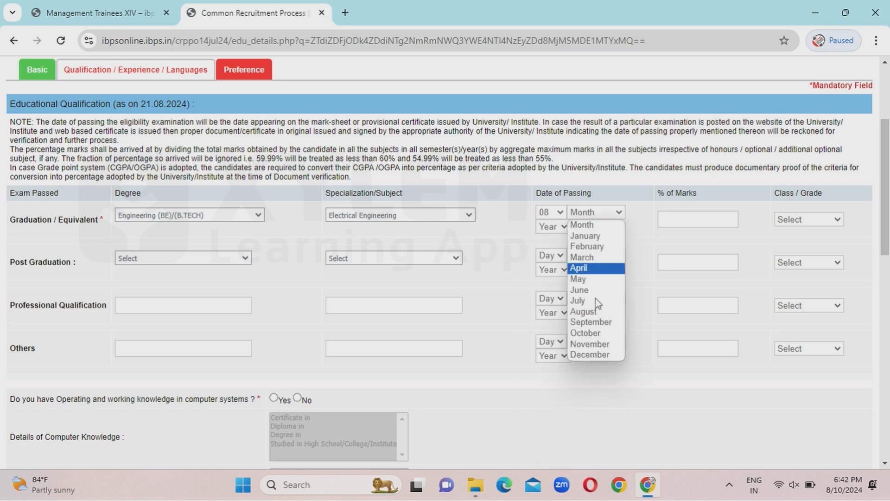
{"action": "left_click", "coordinate": [585, 268]}
{"action": "left_click", "coordinate": [550, 227]}
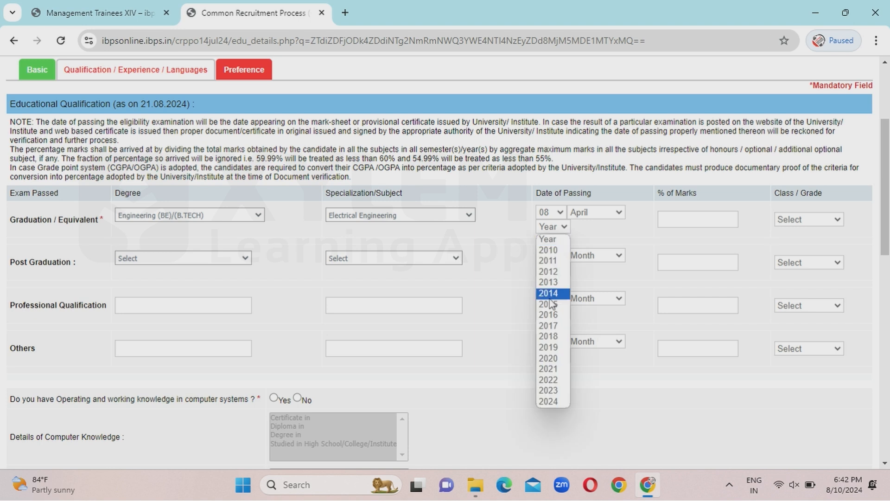
{"action": "left_click", "coordinate": [549, 325]}
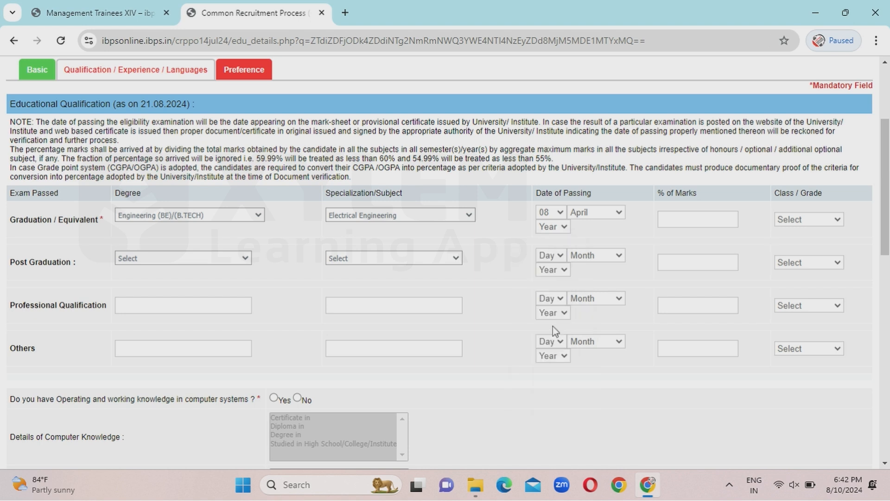
Enter 70 as the graduation percentage, accept the two-decimal notice, and choose First Class.
{"action": "left_click", "coordinate": [683, 218]}
{"action": "type", "text": "70"}
{"action": "left_click", "coordinate": [824, 223]}
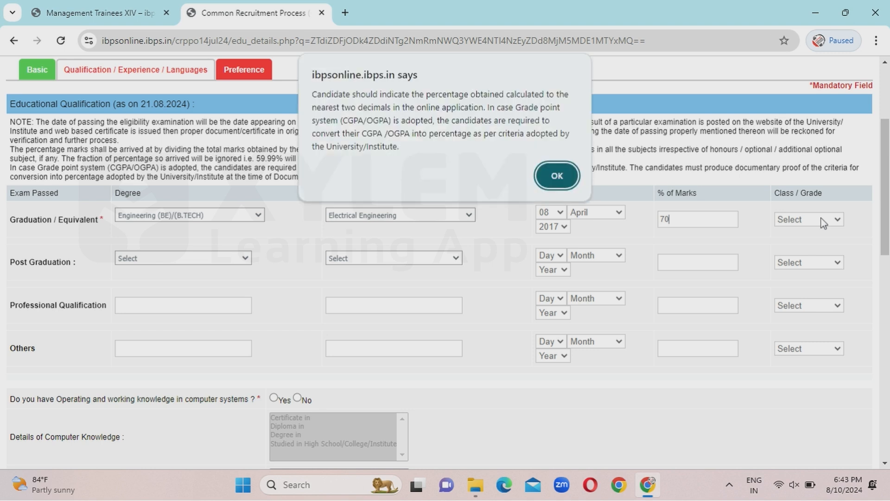
{"action": "left_click", "coordinate": [557, 176]}
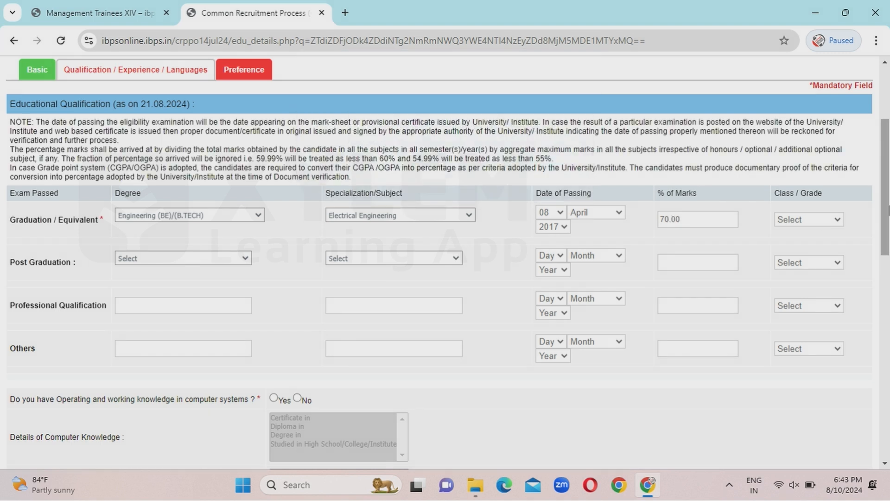
{"action": "left_click", "coordinate": [796, 221]}
{"action": "left_click", "coordinate": [795, 243]}
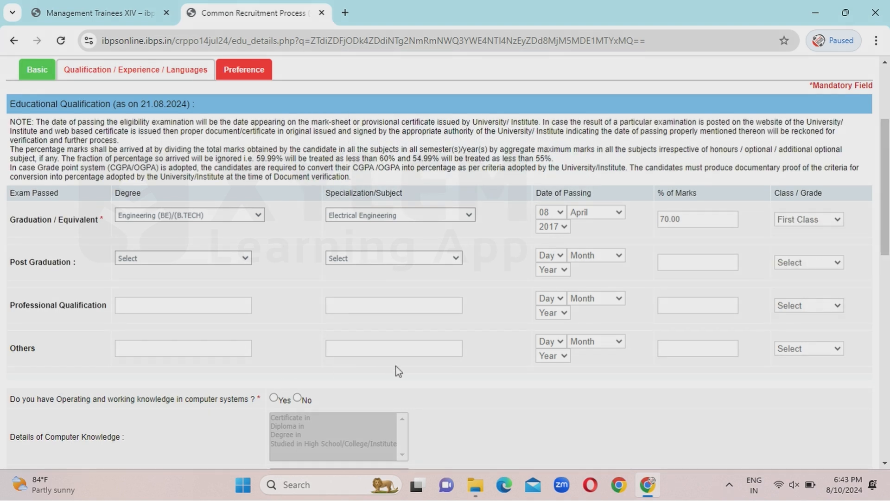
Answer Yes to computer knowledge: Studied in High School/College/Institute, with I.T. as a Subject.
{"action": "scroll", "coordinate": [400, 371], "scroll_direction": "down", "scroll_amount": 4}
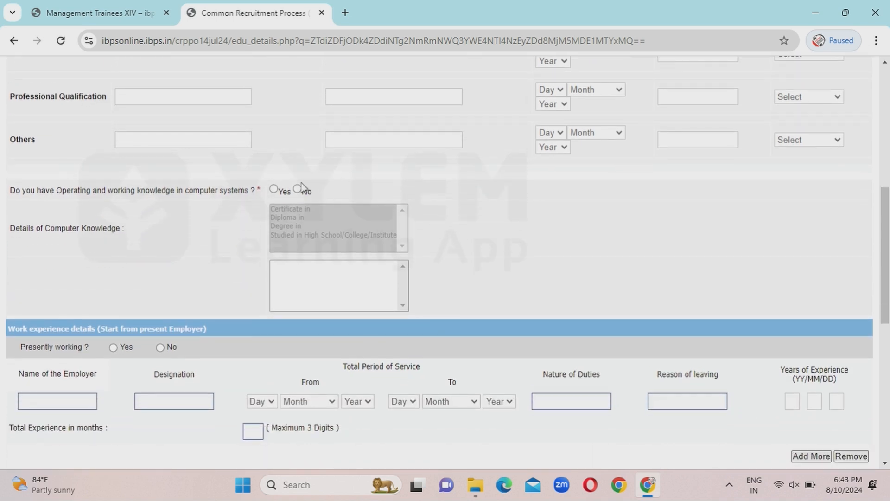
{"action": "left_click", "coordinate": [274, 189]}
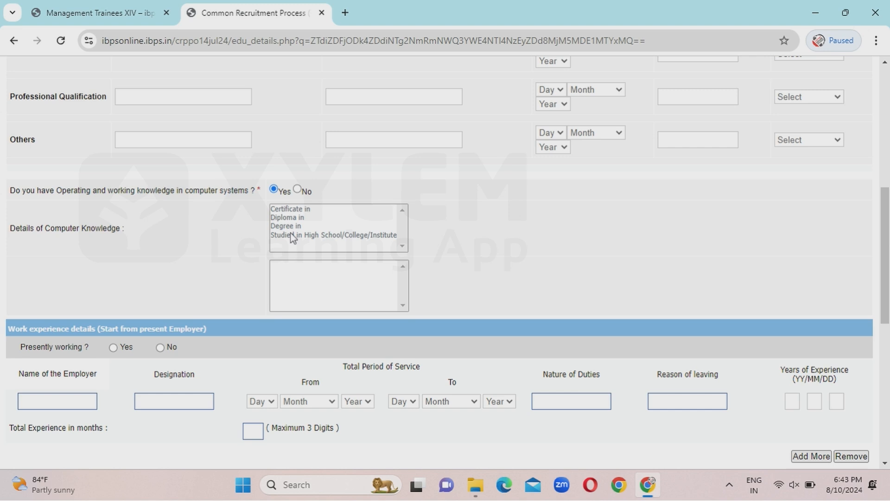
{"action": "left_click", "coordinate": [310, 239]}
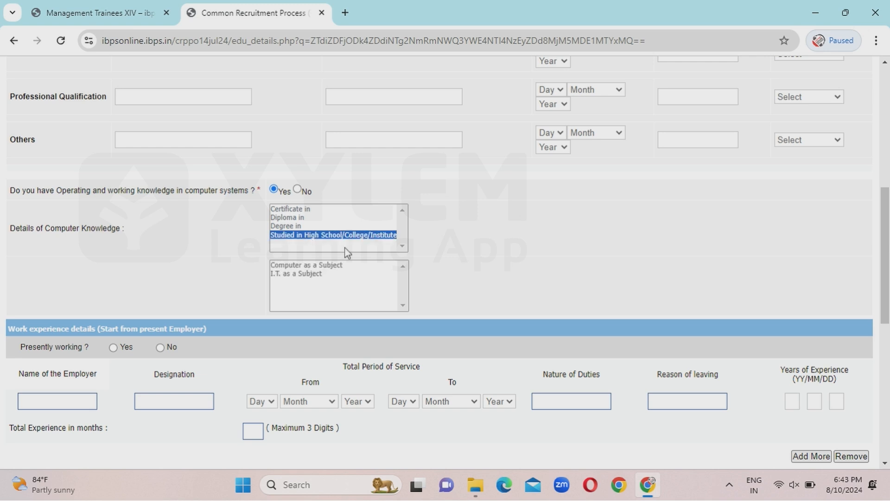
{"action": "left_click", "coordinate": [308, 275]}
{"action": "left_click", "coordinate": [251, 266]}
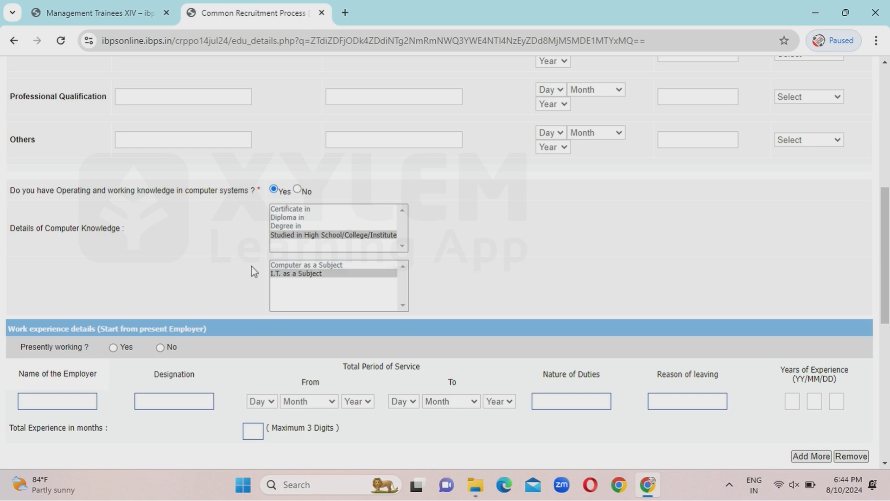
{"action": "scroll", "coordinate": [622, 254], "scroll_direction": "down", "scroll_amount": 4}
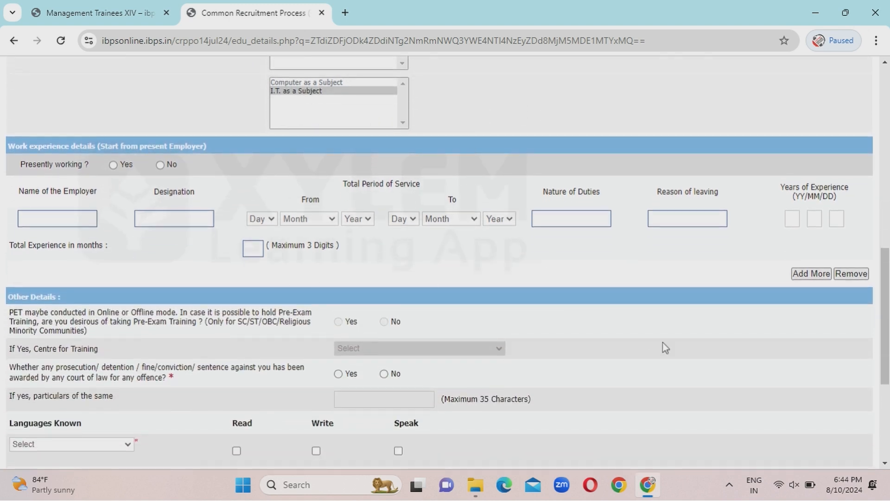
Answer No to prosecution and add English as a language with read, write and speak ticked.
{"action": "scroll", "coordinate": [665, 347], "scroll_direction": "down", "scroll_amount": 2}
{"action": "scroll", "coordinate": [666, 348], "scroll_direction": "down", "scroll_amount": 2}
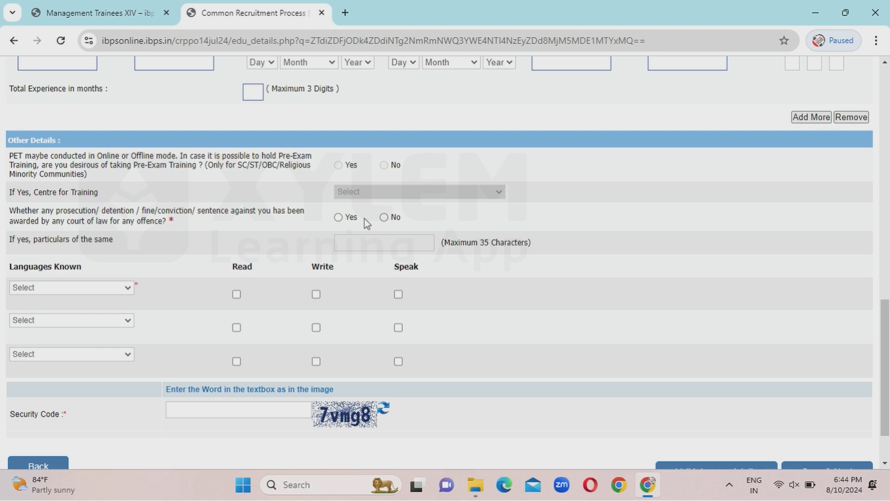
{"action": "left_click", "coordinate": [384, 218]}
{"action": "scroll", "coordinate": [578, 211], "scroll_direction": "down", "scroll_amount": 2}
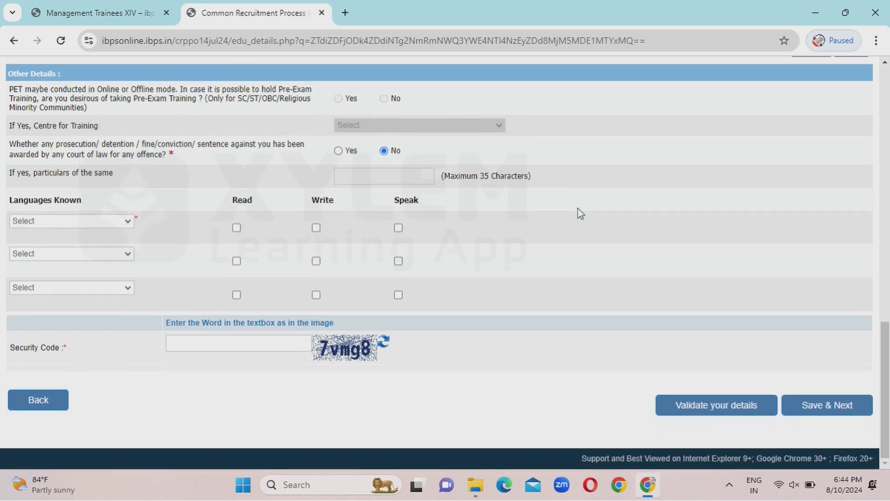
{"action": "left_click", "coordinate": [36, 223]}
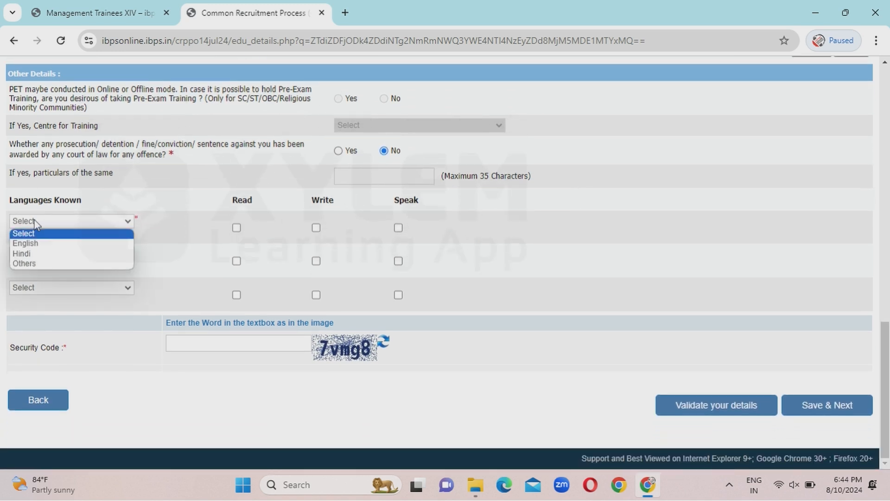
{"action": "left_click", "coordinate": [40, 243]}
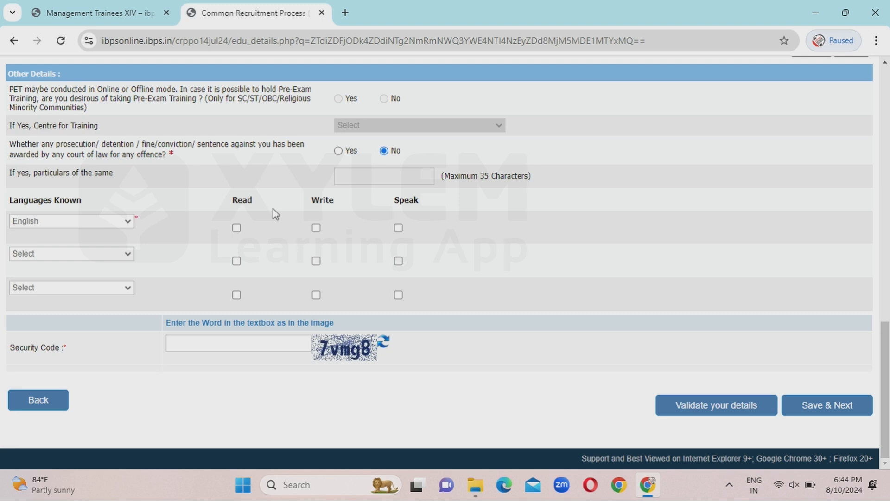
{"action": "left_click", "coordinate": [237, 228]}
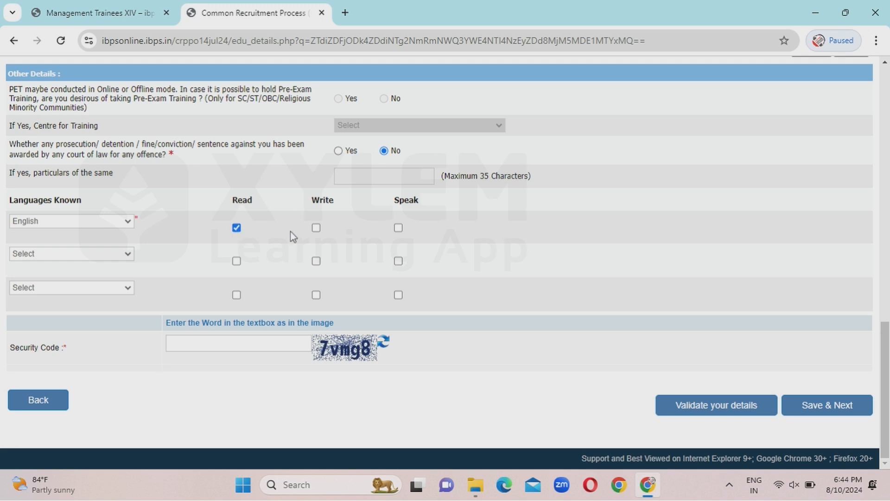
{"action": "left_click", "coordinate": [316, 228]}
{"action": "left_click", "coordinate": [399, 227]}
Add Hindi as the second language, enter the security code and validate the details.
{"action": "left_click", "coordinate": [37, 258]}
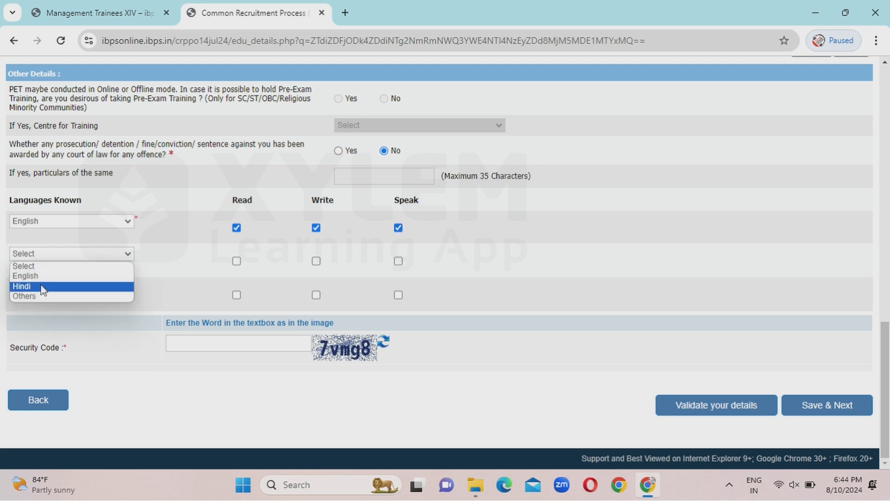
{"action": "left_click", "coordinate": [42, 287]}
{"action": "left_click", "coordinate": [228, 346]}
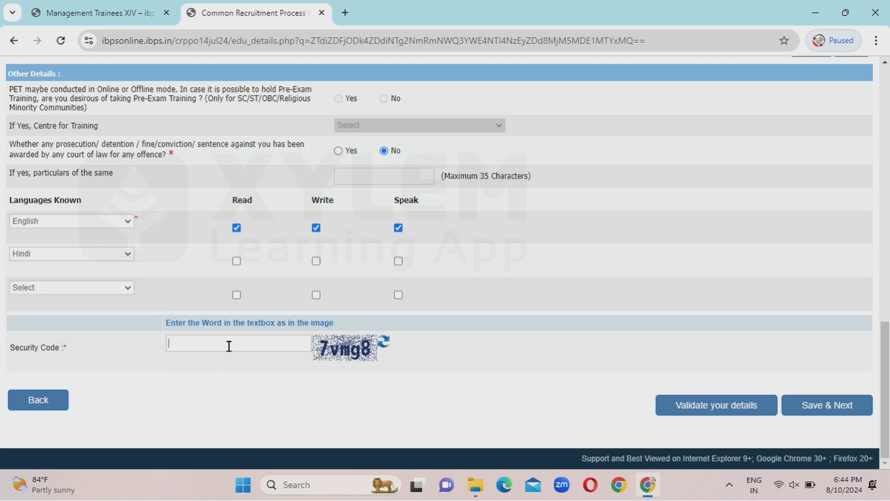
{"action": "type", "text": "7vmg8"}
{"action": "left_click", "coordinate": [730, 407]}
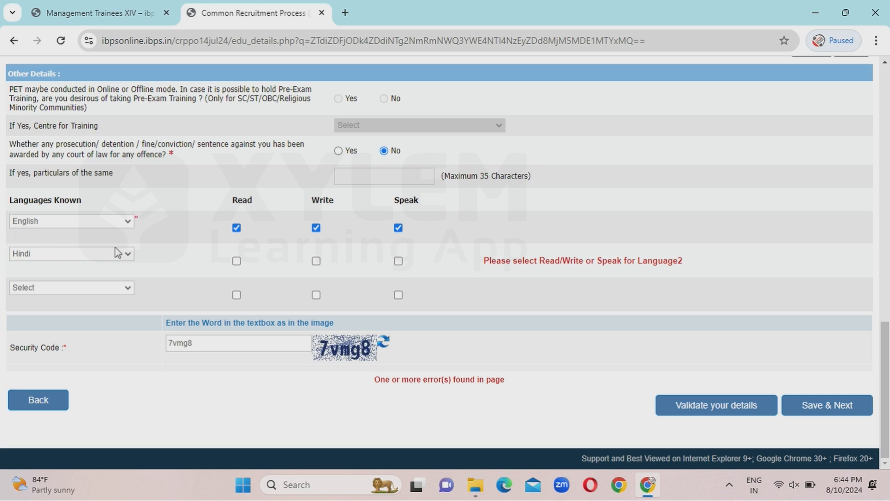
Tick read, write and speak for Hindi and revalidate, dismissing the Verified Successfully notice.
{"action": "left_click", "coordinate": [237, 262]}
{"action": "left_click", "coordinate": [316, 261]}
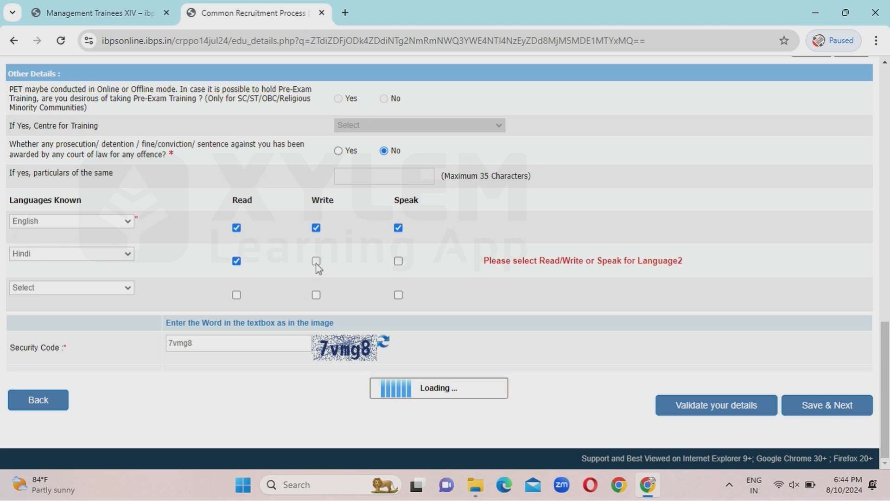
{"action": "left_click", "coordinate": [399, 261]}
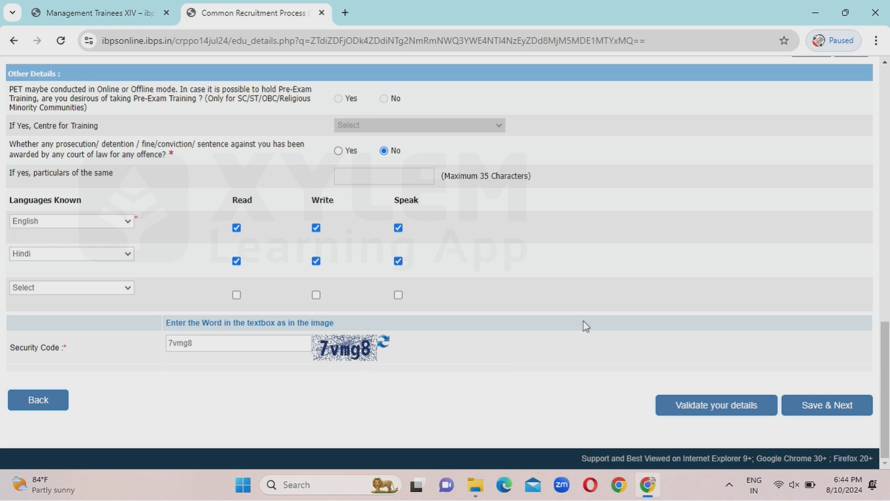
{"action": "left_click", "coordinate": [703, 406]}
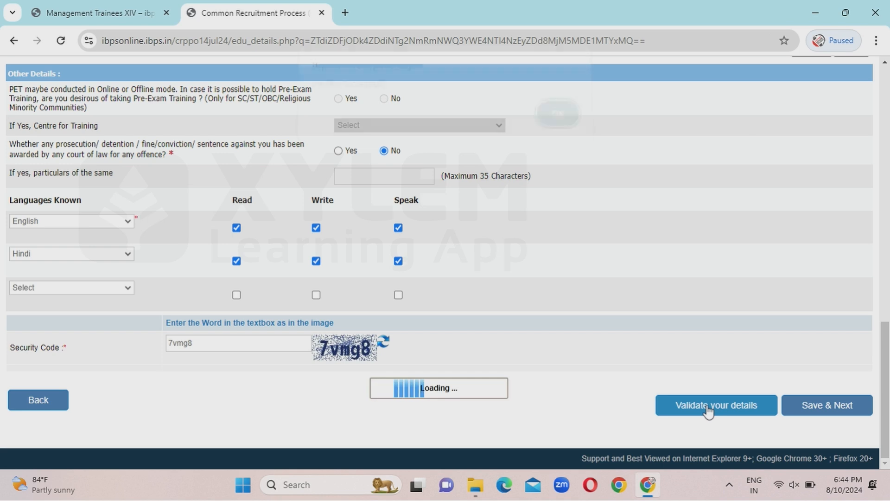
{"action": "left_click", "coordinate": [554, 123]}
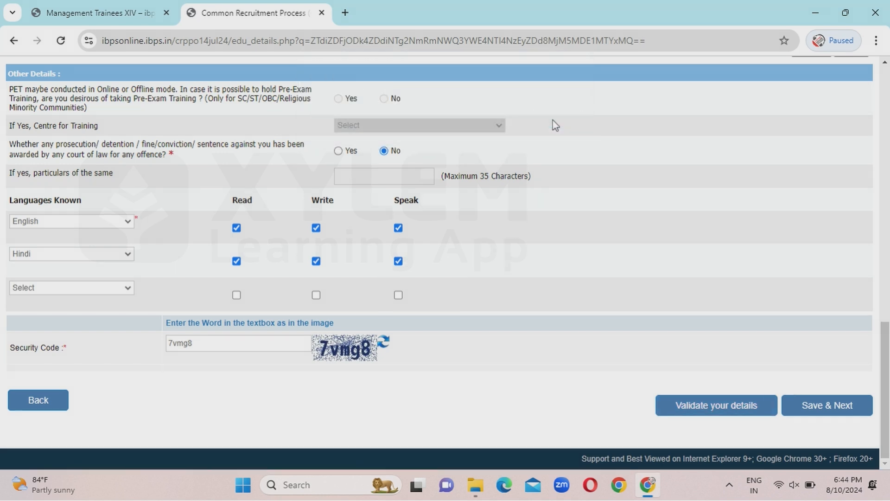
Save the qualifications and add Canara Bank, Bank of Baroda, Punjab National Bank, Union Bank of India.
{"action": "left_click", "coordinate": [826, 412]}
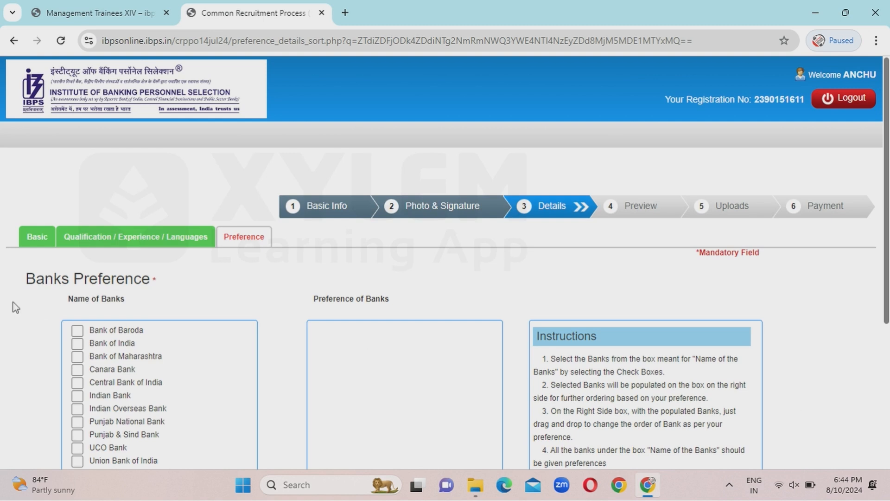
{"action": "scroll", "coordinate": [324, 313], "scroll_direction": "down", "scroll_amount": 3}
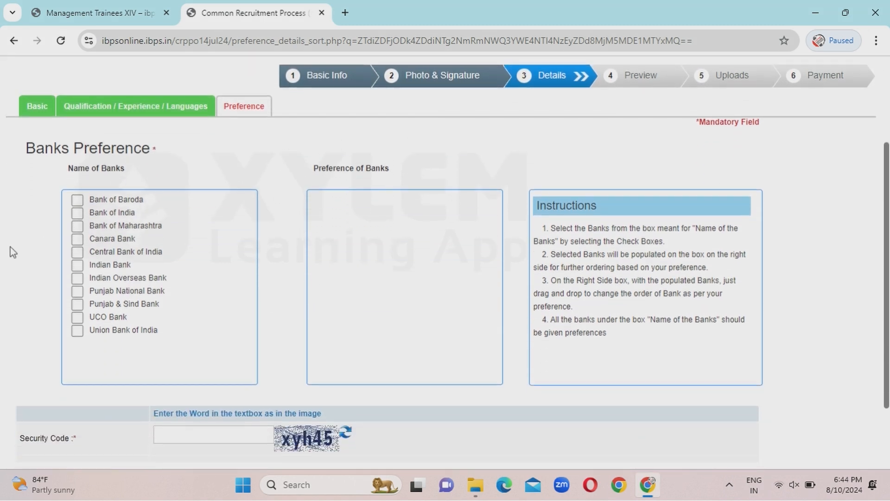
{"action": "left_click", "coordinate": [77, 239]}
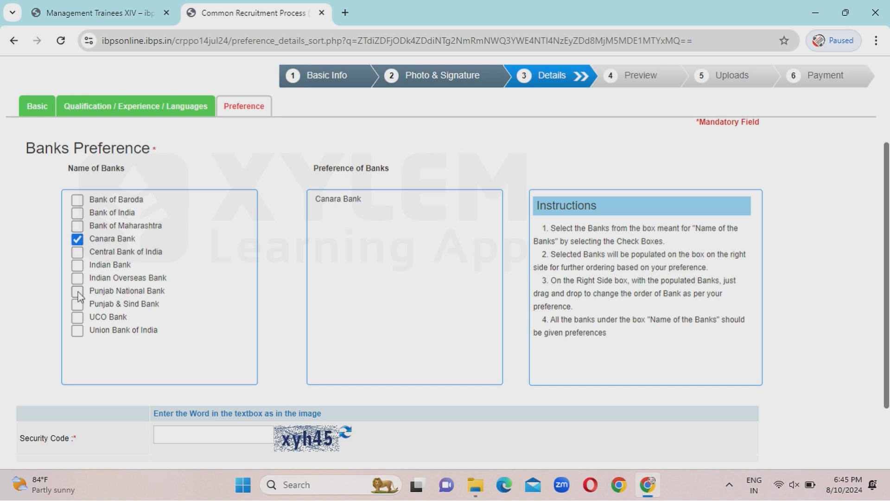
{"action": "left_click", "coordinate": [77, 200]}
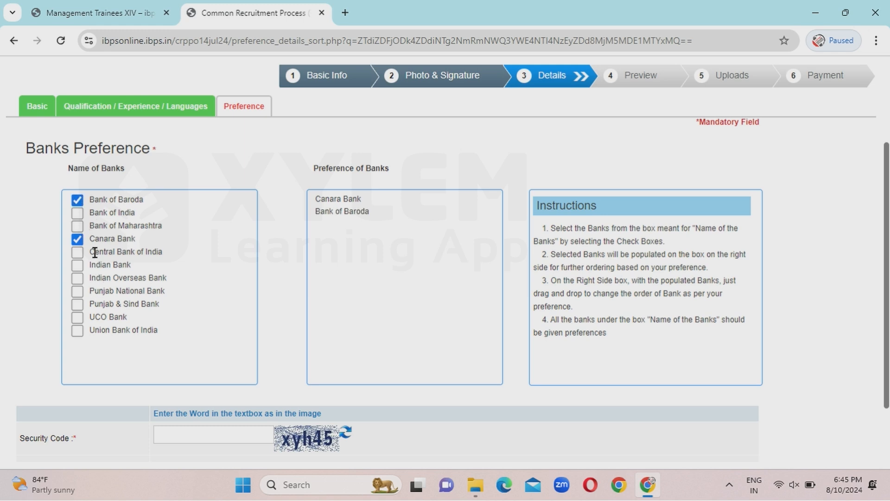
{"action": "left_click", "coordinate": [76, 291]}
{"action": "left_click", "coordinate": [77, 331]}
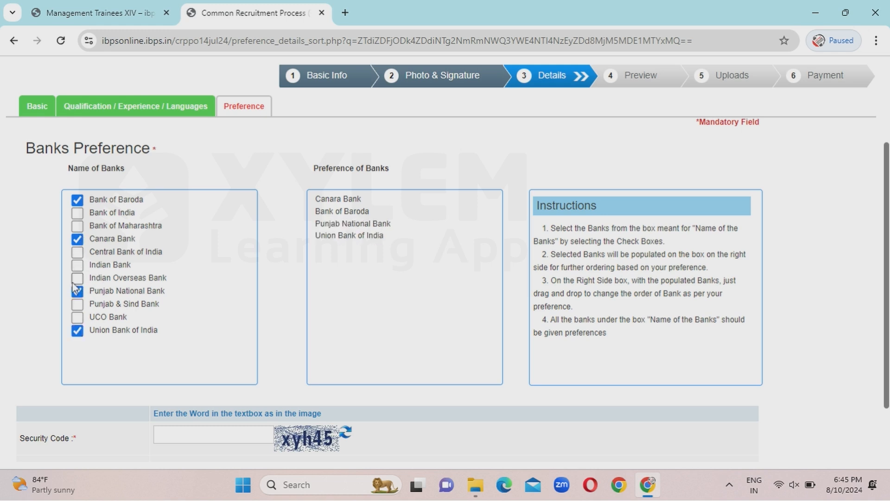
Add Bank of Maharashtra, Indian Bank, UCO, Punjab & Sind, Central, Indian Overseas, Bank of India.
{"action": "left_click", "coordinate": [78, 226]}
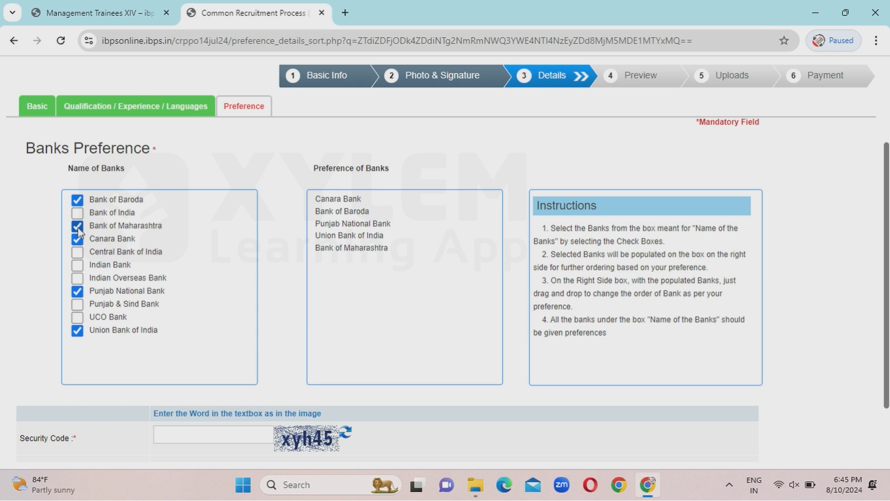
{"action": "left_click", "coordinate": [78, 266]}
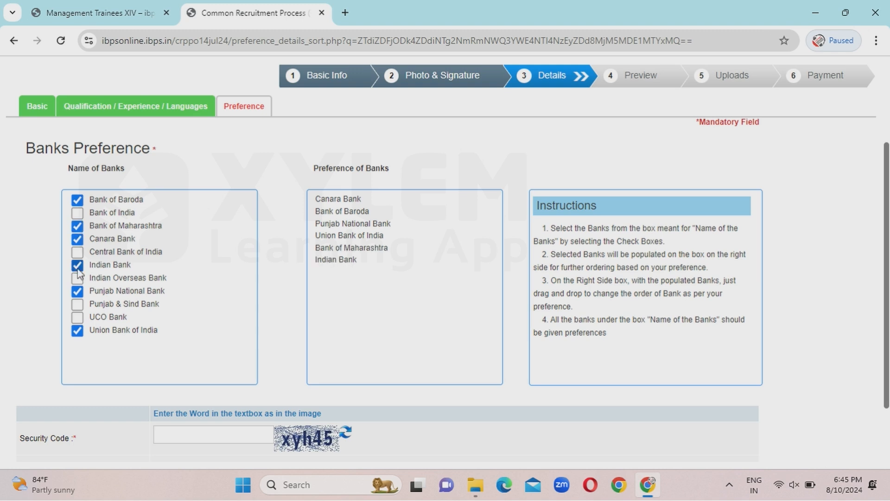
{"action": "left_click", "coordinate": [77, 317]}
{"action": "left_click", "coordinate": [78, 304]}
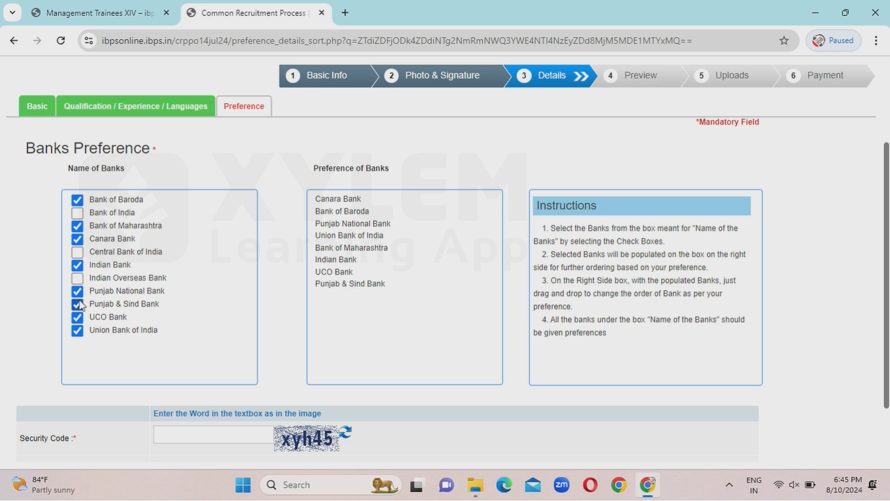
{"action": "left_click", "coordinate": [78, 253]}
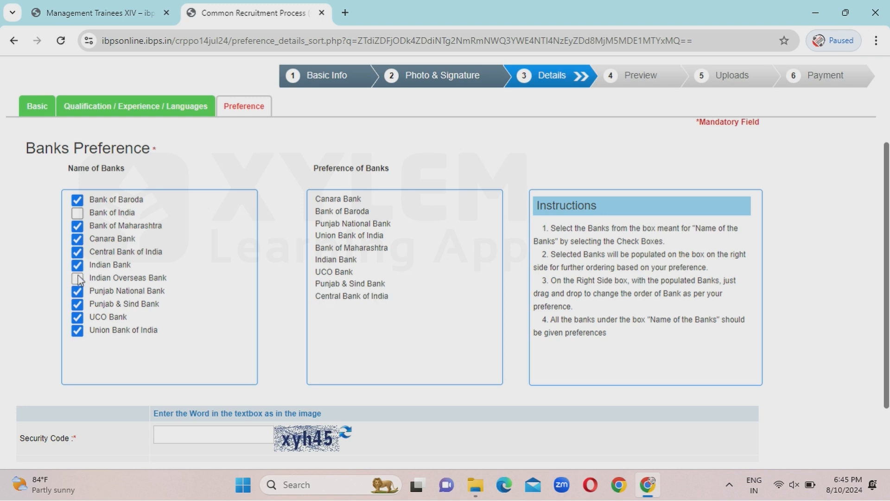
{"action": "left_click", "coordinate": [78, 278]}
{"action": "left_click", "coordinate": [77, 214]}
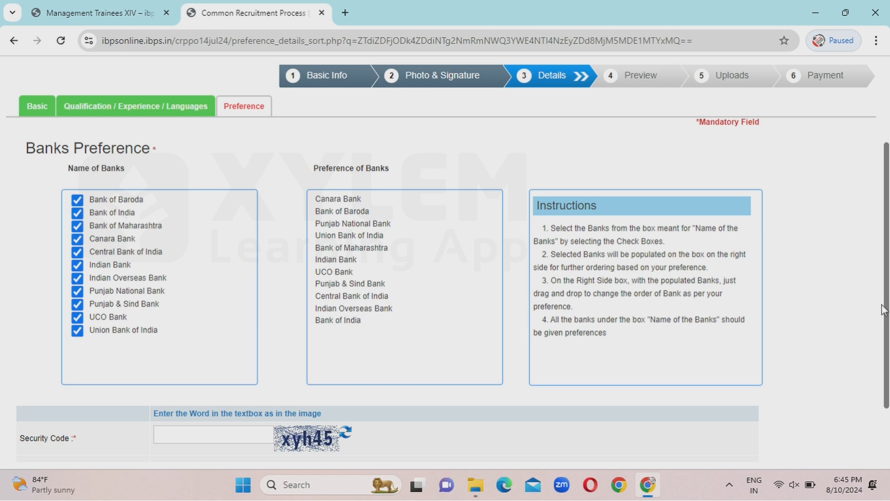
Enter the security code, validate the bank preferences, and save them to reach the preview.
{"action": "scroll", "coordinate": [887, 314], "scroll_direction": "down", "scroll_amount": 3}
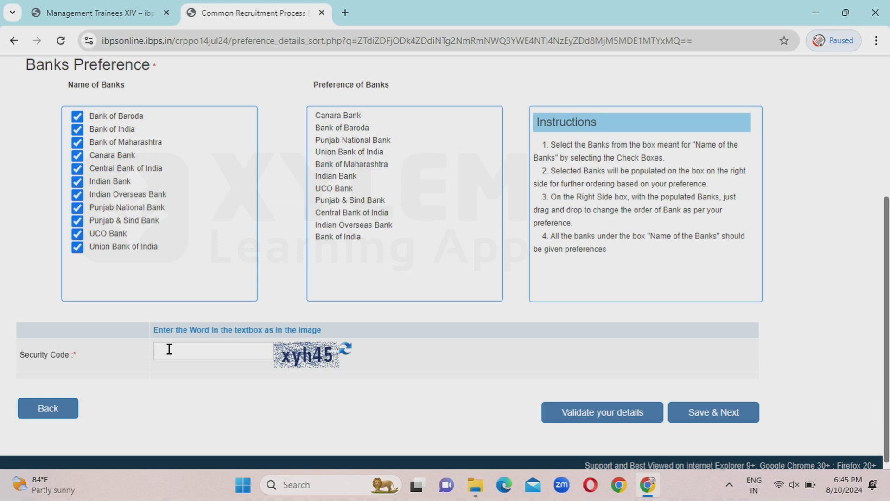
{"action": "left_click", "coordinate": [169, 349]}
{"action": "type", "text": "xyh45"}
{"action": "left_click", "coordinate": [571, 415]}
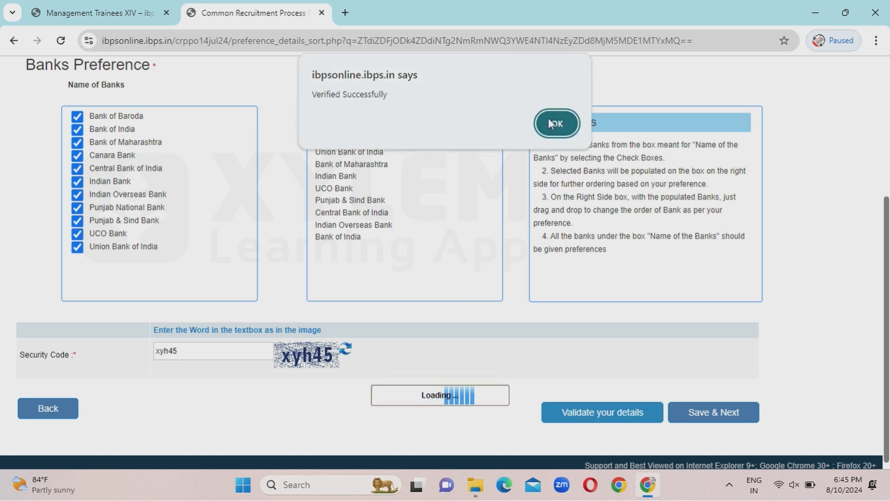
{"action": "left_click", "coordinate": [549, 119]}
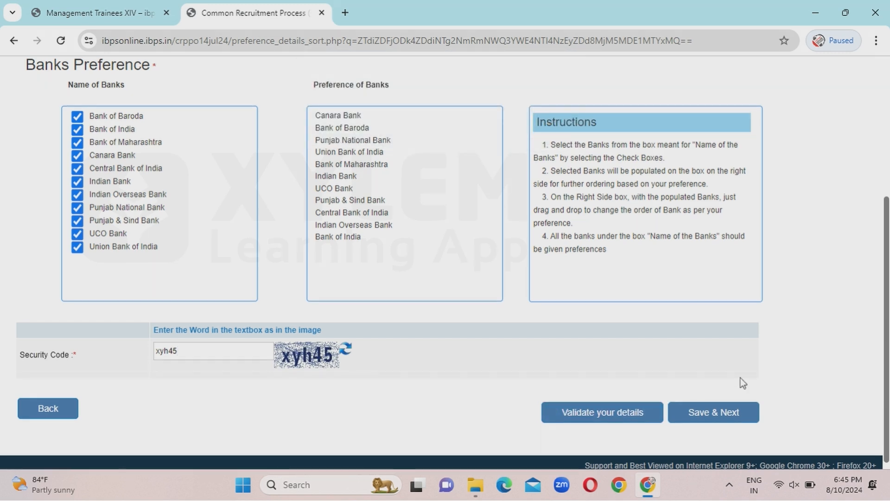
{"action": "left_click", "coordinate": [714, 416]}
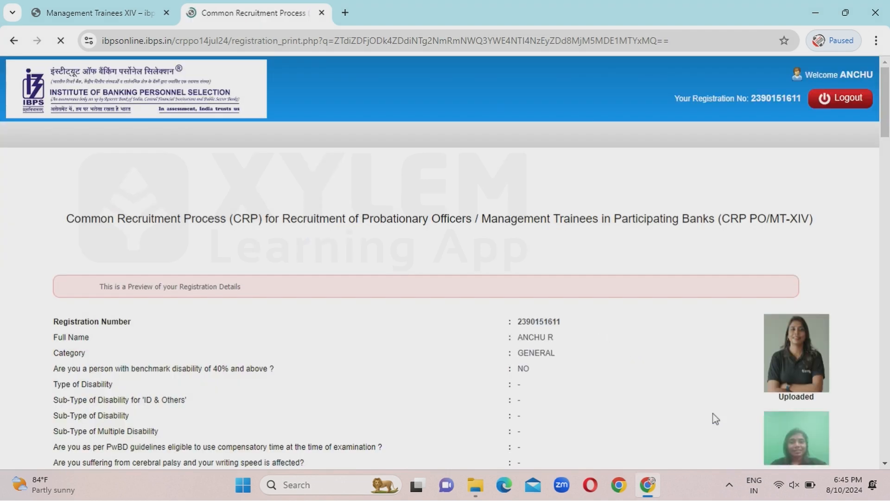
Scroll through the registration preview down to the Declaration and Security Code section.
{"action": "scroll", "coordinate": [376, 239], "scroll_direction": "down", "scroll_amount": 3}
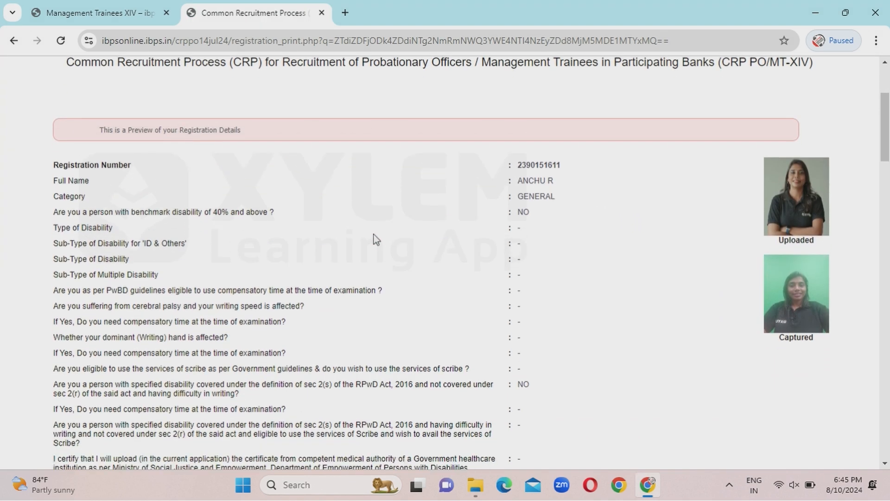
{"action": "scroll", "coordinate": [376, 239], "scroll_direction": "down", "scroll_amount": 15}
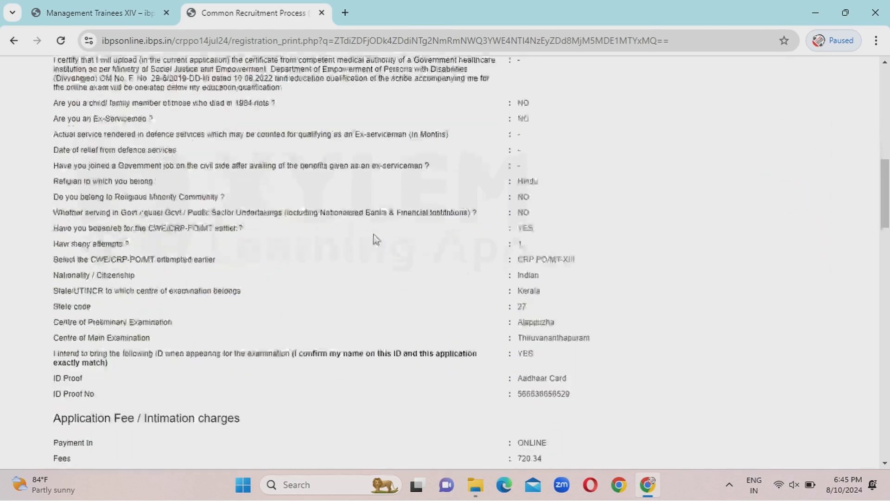
{"action": "scroll", "coordinate": [376, 239], "scroll_direction": "down", "scroll_amount": 10}
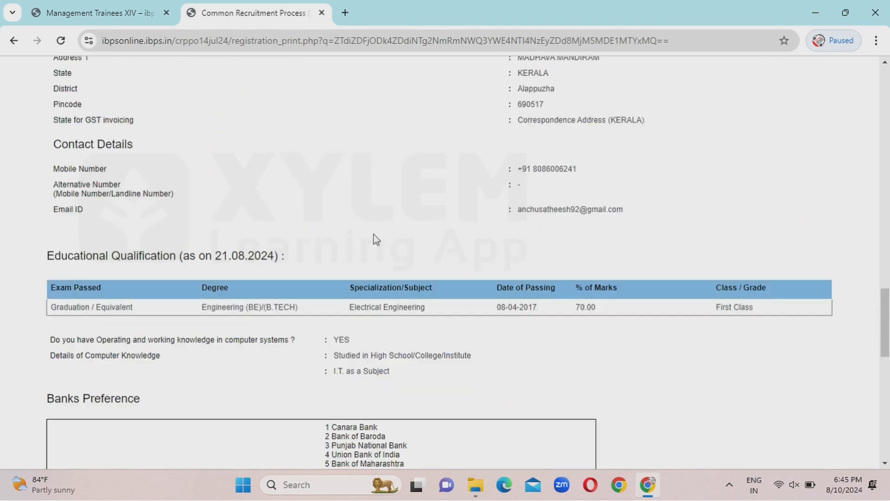
{"action": "scroll", "coordinate": [376, 239], "scroll_direction": "down", "scroll_amount": 8}
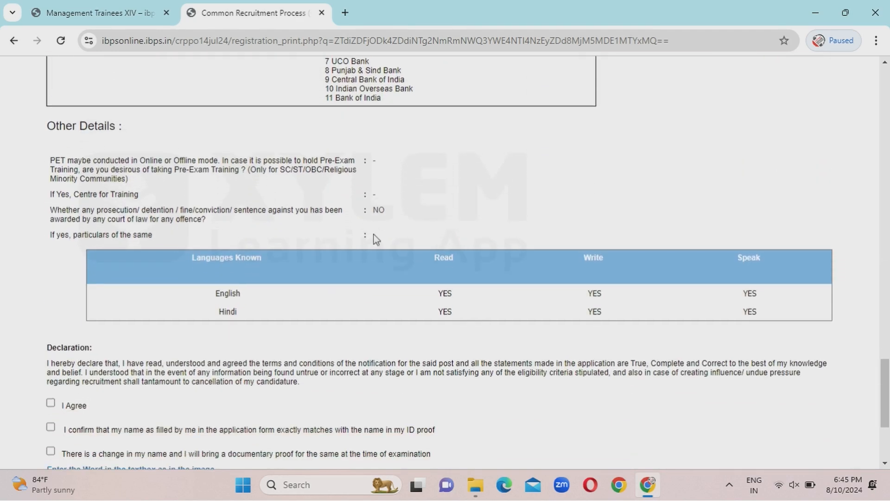
{"action": "scroll", "coordinate": [376, 239], "scroll_direction": "down", "scroll_amount": 1}
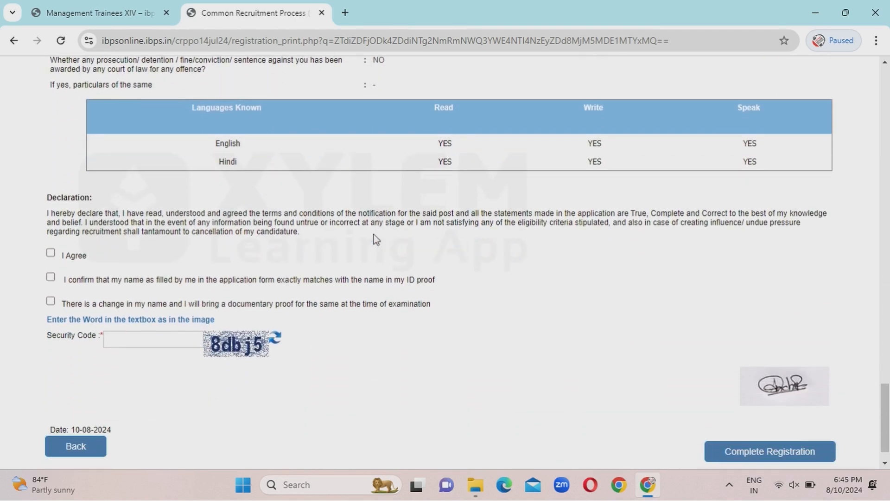
Tick I Agree and the name-matches-ID box, enter the security code, and complete registration.
{"action": "left_click", "coordinate": [51, 253]}
{"action": "left_click", "coordinate": [52, 277]}
{"action": "left_click", "coordinate": [146, 344]}
{"action": "type", "text": "8dbj5"}
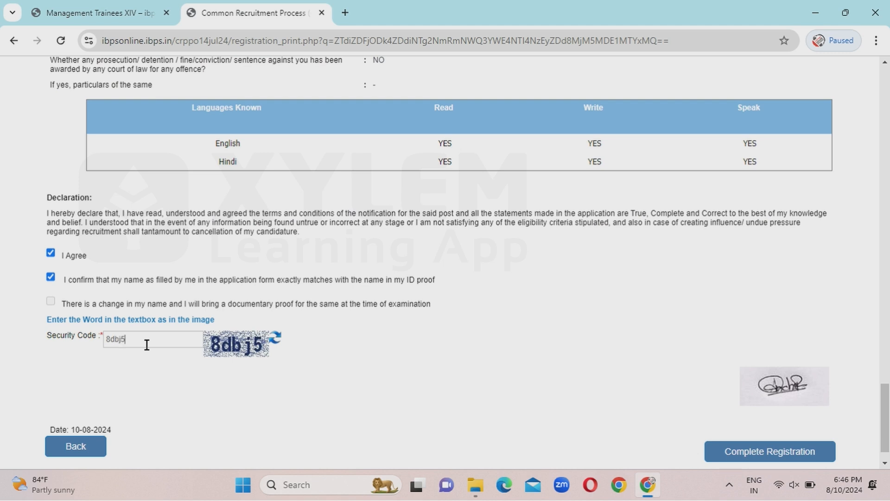
{"action": "left_click", "coordinate": [750, 454]}
{"action": "left_click", "coordinate": [500, 173]}
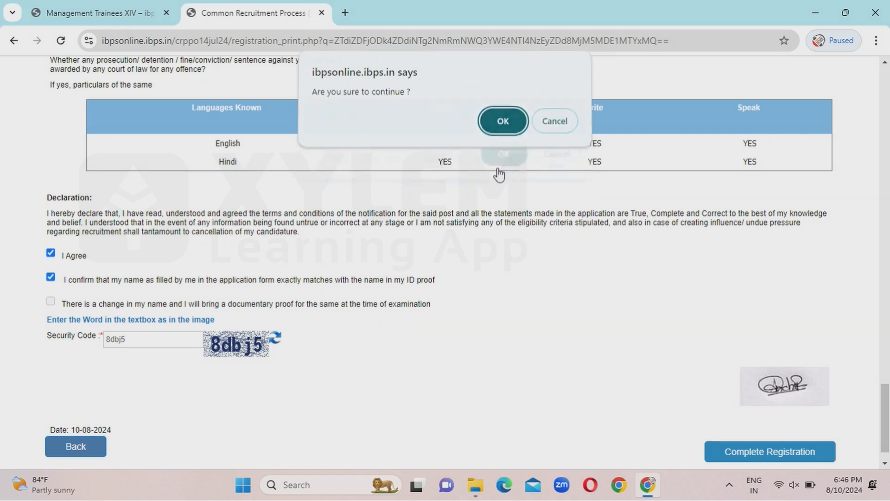
{"action": "left_click", "coordinate": [497, 136]}
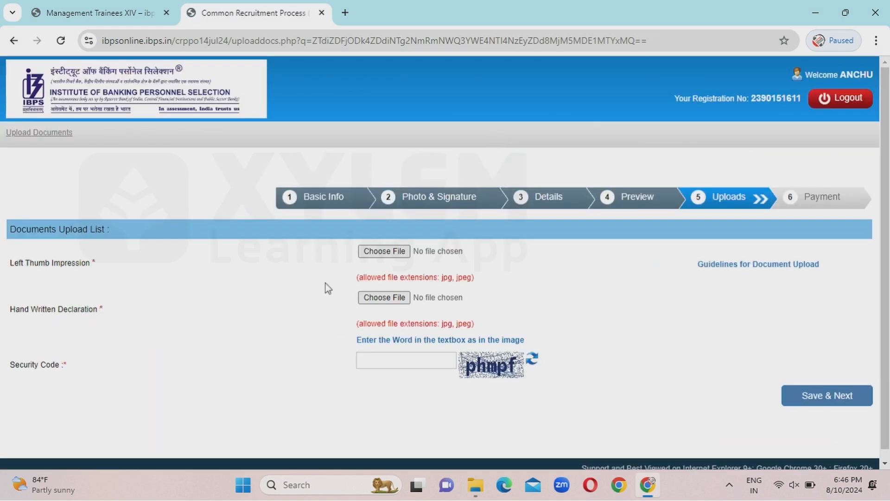
Upload 'leftthumbfinal' as the left thumb impression and accept its preview.
{"action": "left_click", "coordinate": [382, 252]}
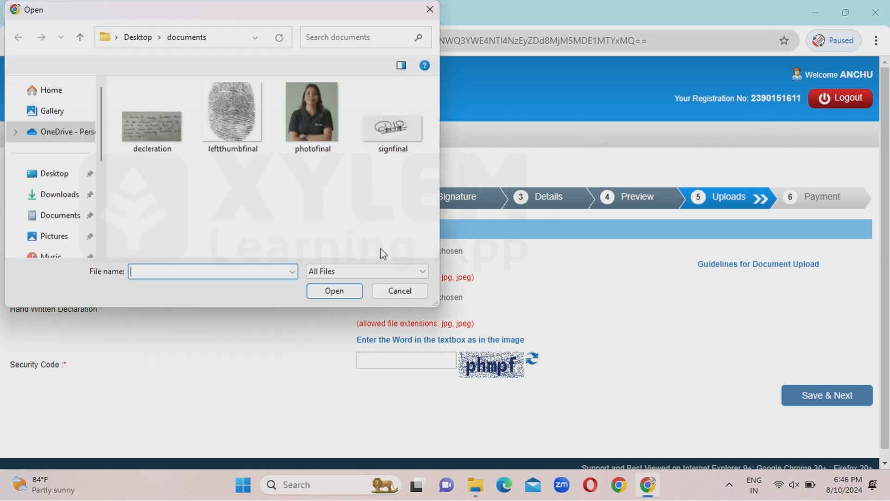
{"action": "double_click", "coordinate": [226, 104]}
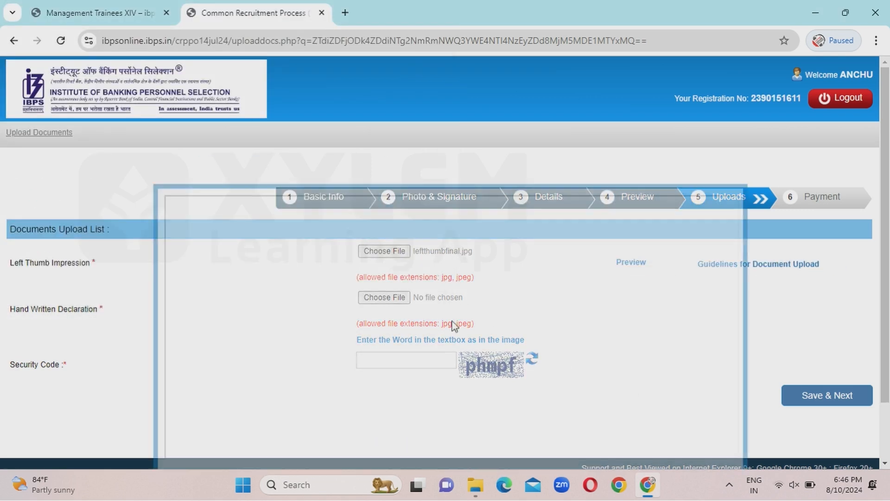
{"action": "scroll", "coordinate": [613, 291], "scroll_direction": "down", "scroll_amount": 2}
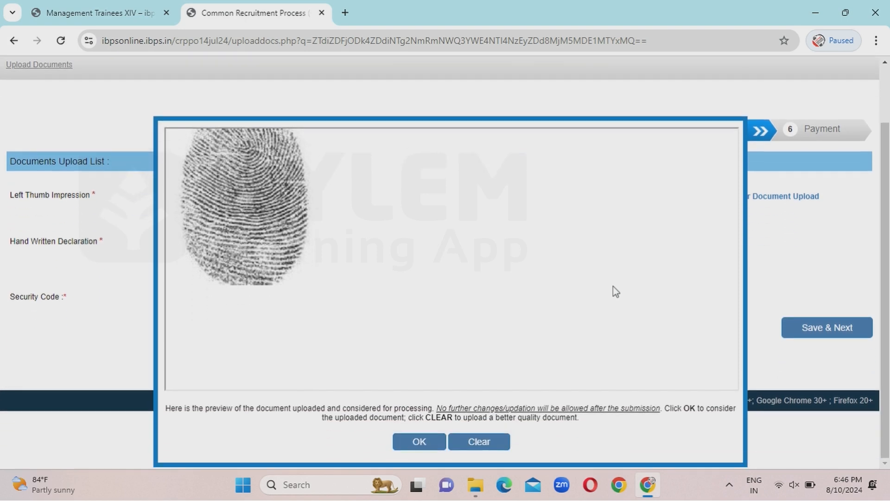
{"action": "left_click", "coordinate": [421, 441]}
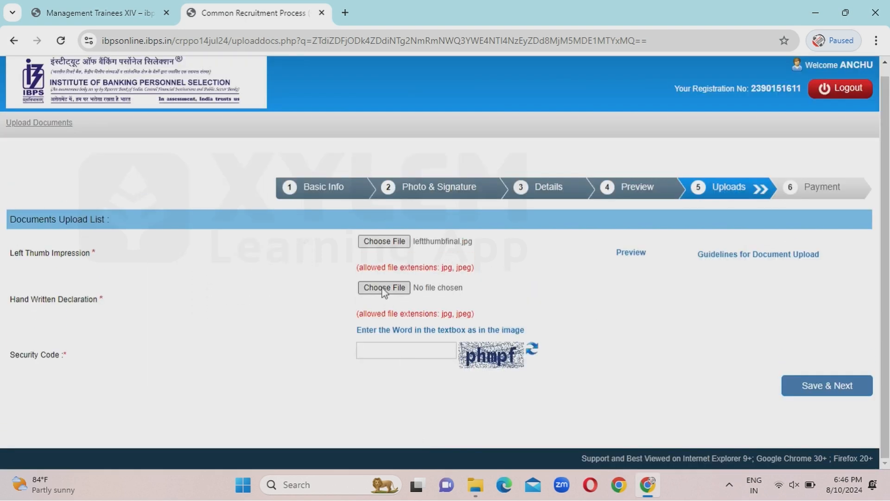
Upload 'decleration' as the handwritten declaration, enter the security code, and save the uploads.
{"action": "left_click", "coordinate": [385, 288]}
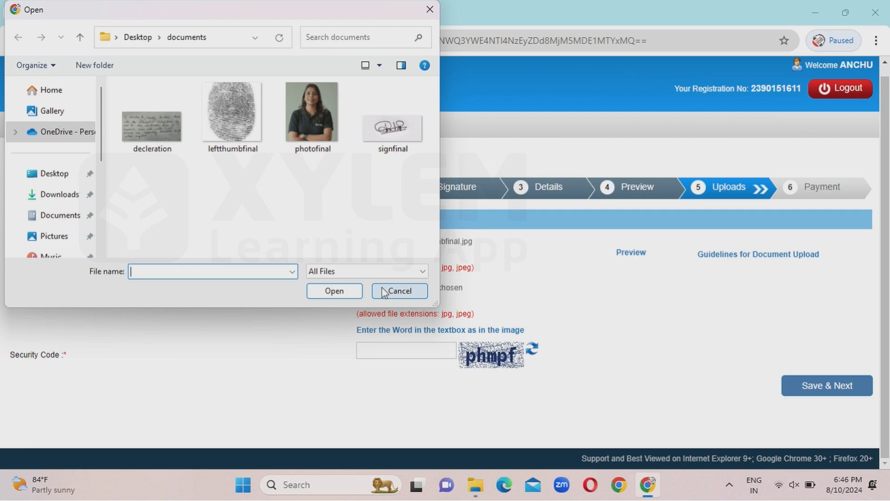
{"action": "double_click", "coordinate": [135, 106]}
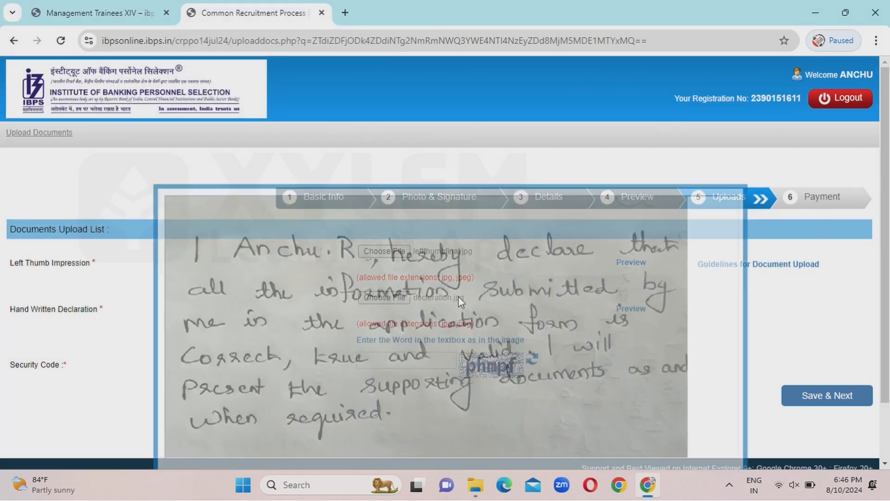
{"action": "scroll", "coordinate": [341, 355], "scroll_direction": "down", "scroll_amount": 2}
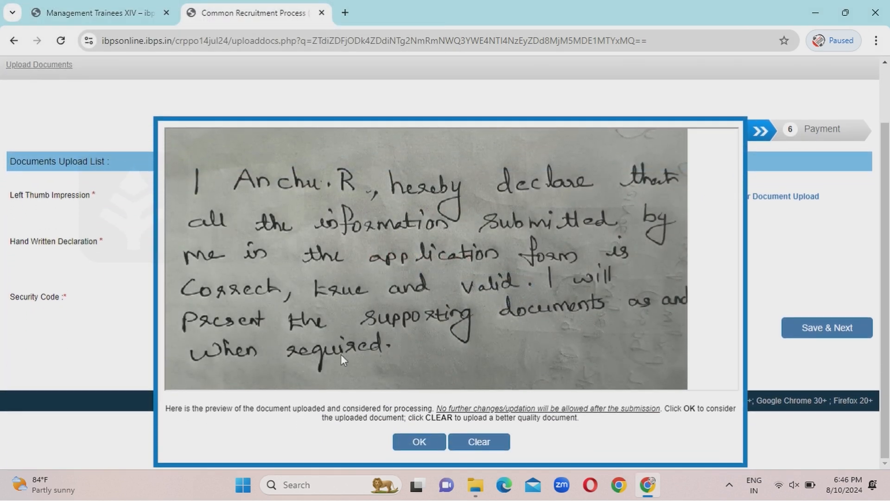
{"action": "left_click", "coordinate": [420, 442]}
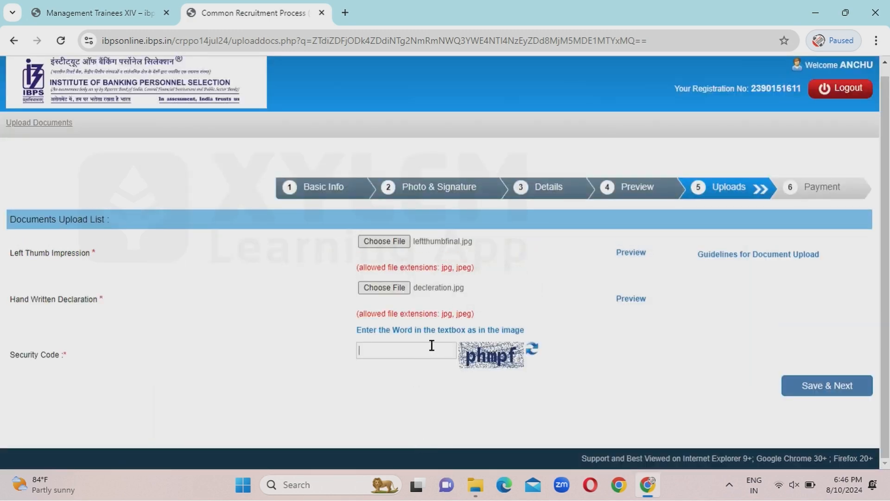
{"action": "type", "text": "phmpf"}
{"action": "left_click", "coordinate": [834, 392]}
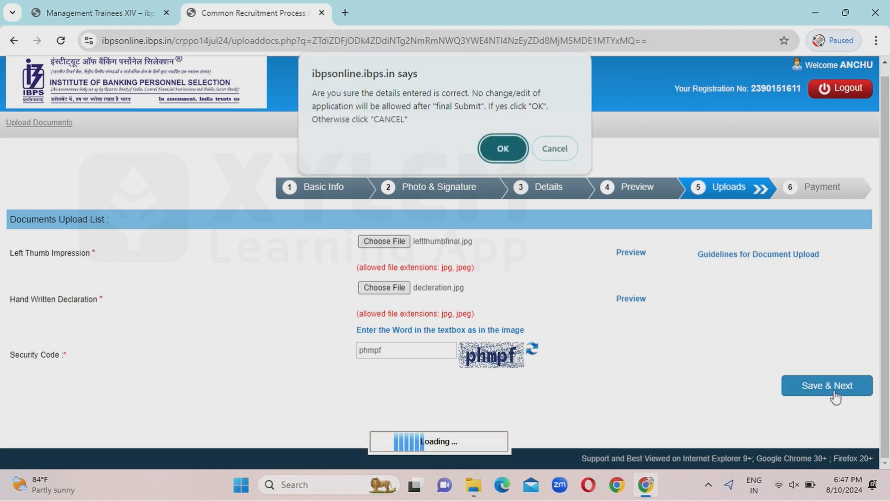
{"action": "left_click", "coordinate": [503, 149]}
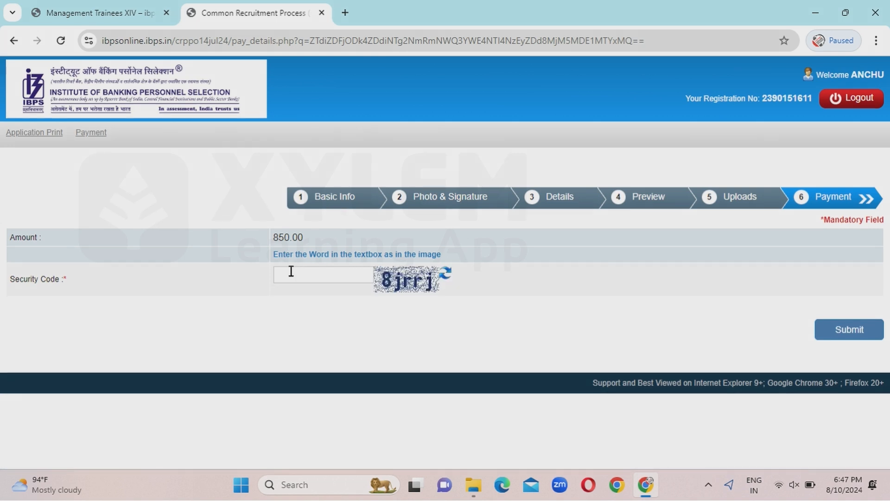
Submit to reach the ₹850.00 BillDesk payment page, then reopen the CRP-PO/MTs-XIV application in another tab.
{"action": "type", "text": "8jrrj"}
{"action": "left_click", "coordinate": [858, 337]}
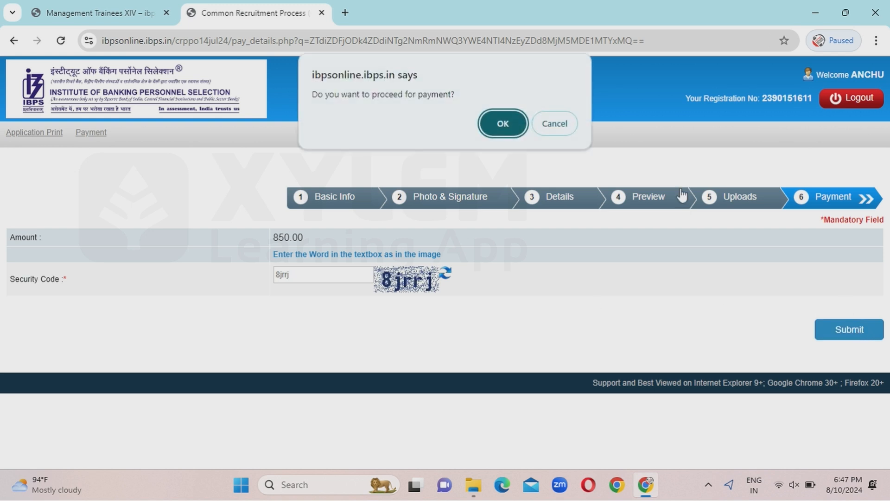
{"action": "left_click", "coordinate": [486, 125]}
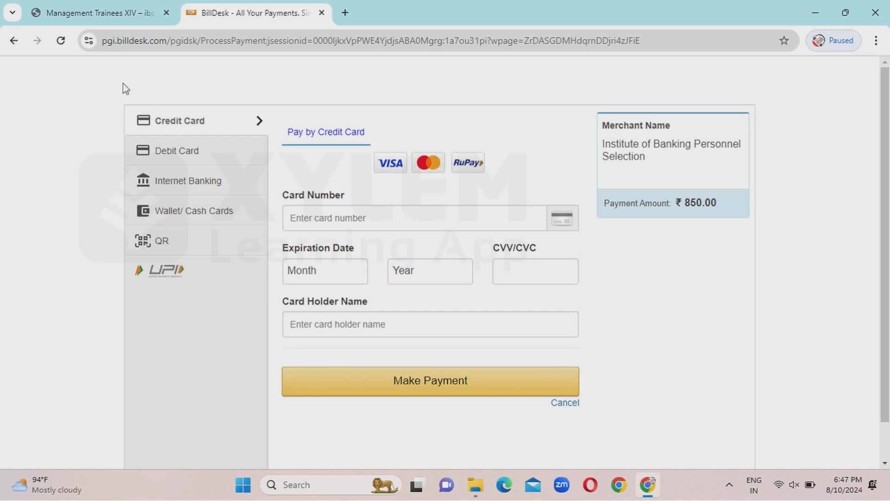
{"action": "left_click", "coordinate": [111, 5]}
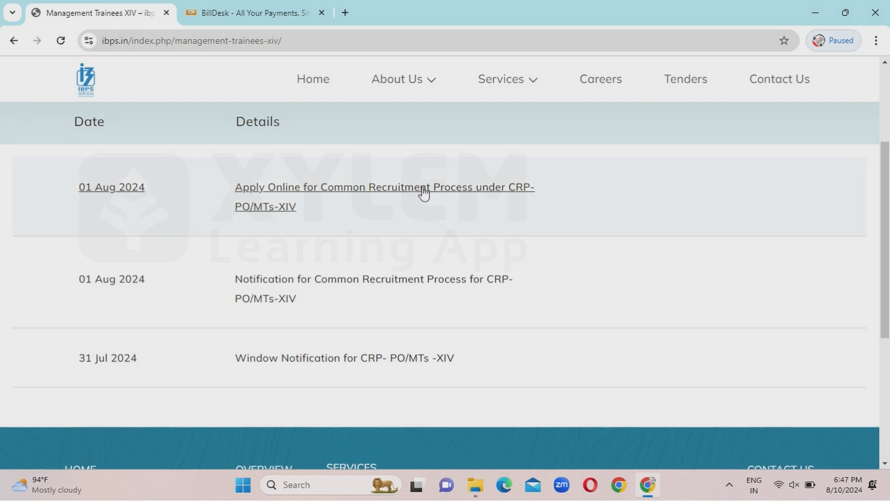
{"action": "left_click", "coordinate": [404, 188]}
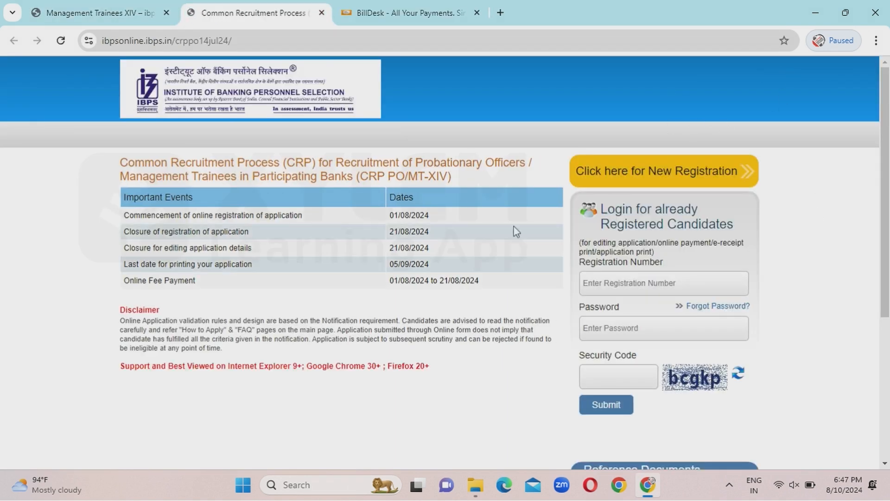